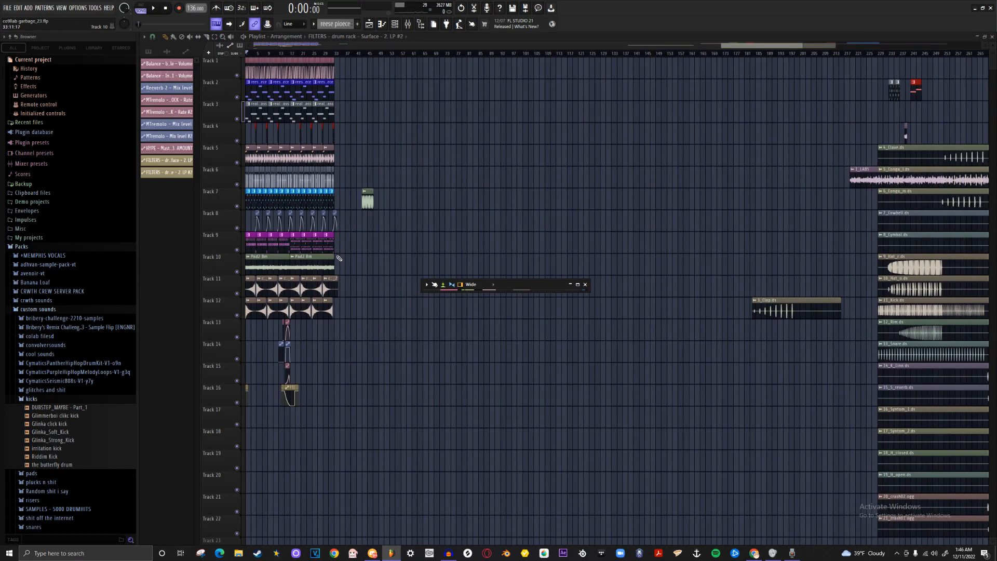
Step: Examine the unused stems and clips farther along the arrangement and the effect chain on mixer Insert 18
{"action": "scroll", "coordinate": [594, 236], "scroll_direction": "down", "scroll_amount": 2}
{"action": "scroll", "coordinate": [706, 200], "scroll_direction": "up", "scroll_amount": 3}
{"action": "left_click_drag", "start_coordinate": [696, 180], "coordinate": [520, 180]}
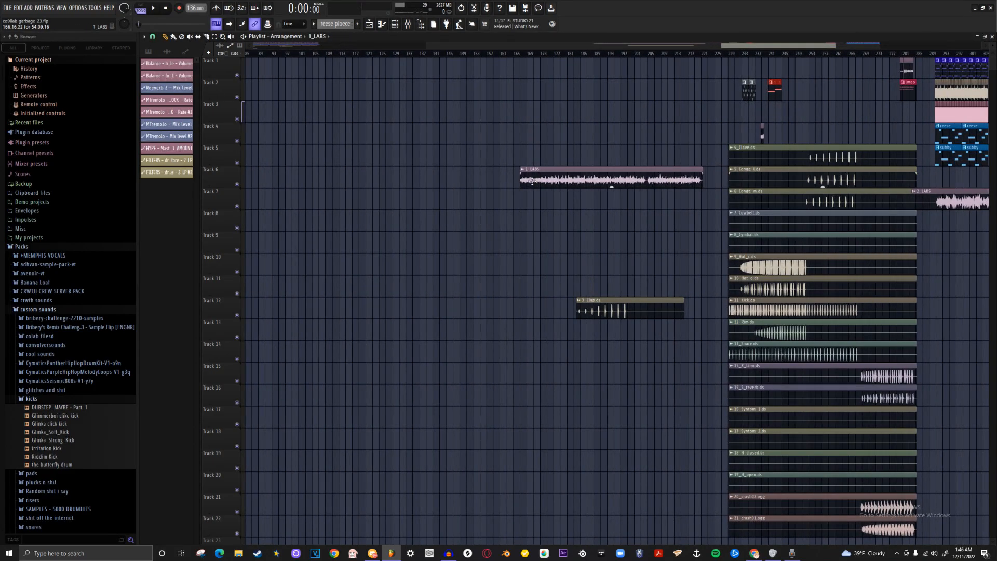
{"action": "left_click_drag", "start_coordinate": [602, 304], "coordinate": [972, 300]}
{"action": "left_click", "coordinate": [537, 55]}
{"action": "key", "text": "space"}
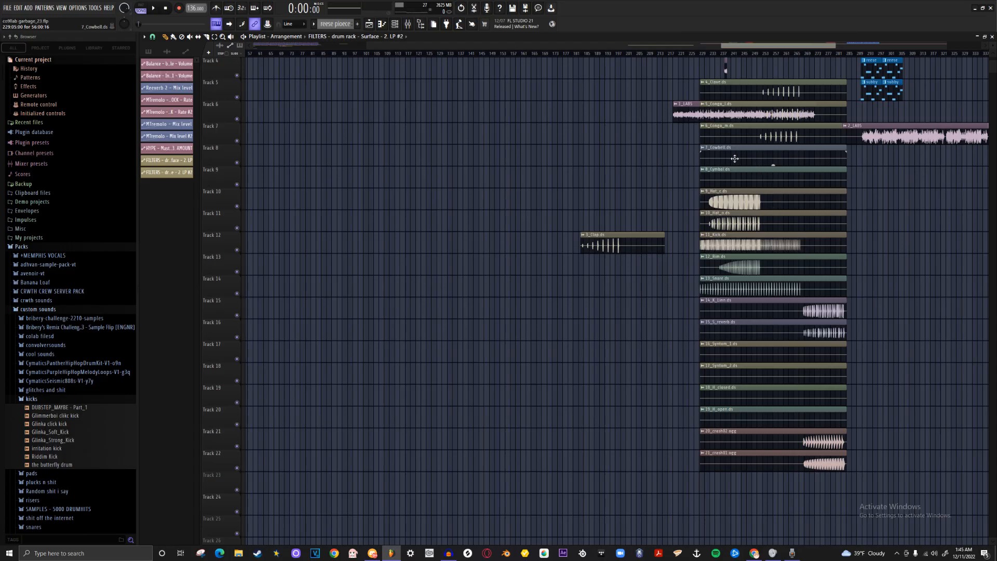
{"action": "scroll", "coordinate": [735, 158], "scroll_direction": "down", "scroll_amount": 2}
{"action": "scroll", "coordinate": [228, 136], "scroll_direction": "up", "scroll_amount": 5}
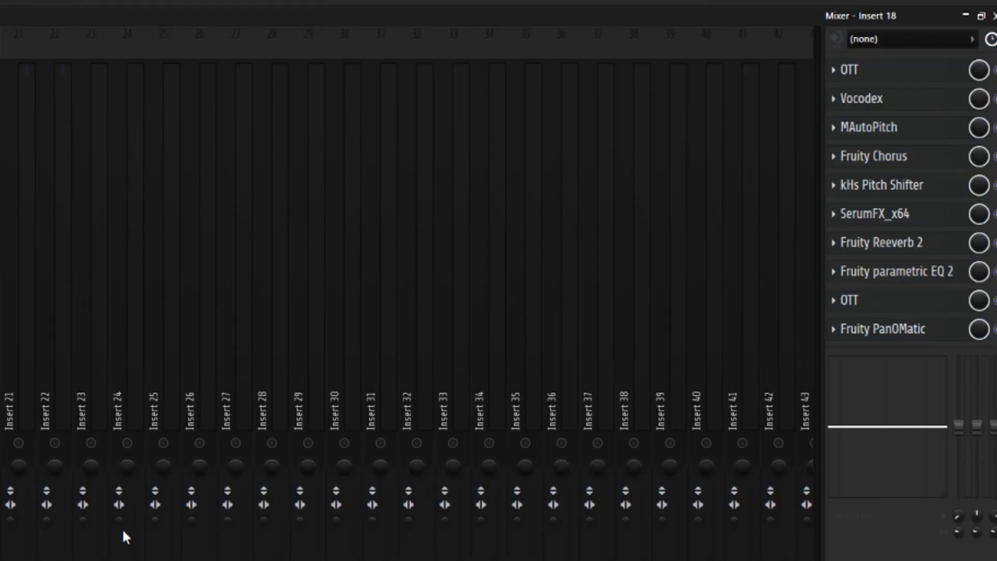
{"action": "scroll", "coordinate": [8, 407], "scroll_direction": "right", "scroll_amount": 6}
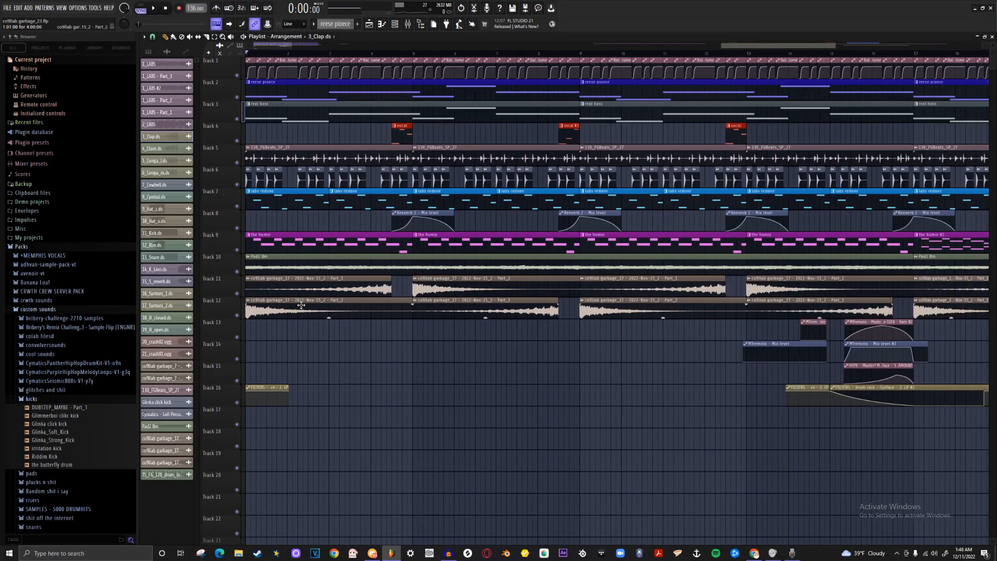
Step: Build a repeating drum pattern from Glinka click kick and Cymatics - Lofi Percussion 7 clips on tracks 13 and 14
{"action": "scroll", "coordinate": [302, 305], "scroll_direction": "down", "scroll_amount": 2}
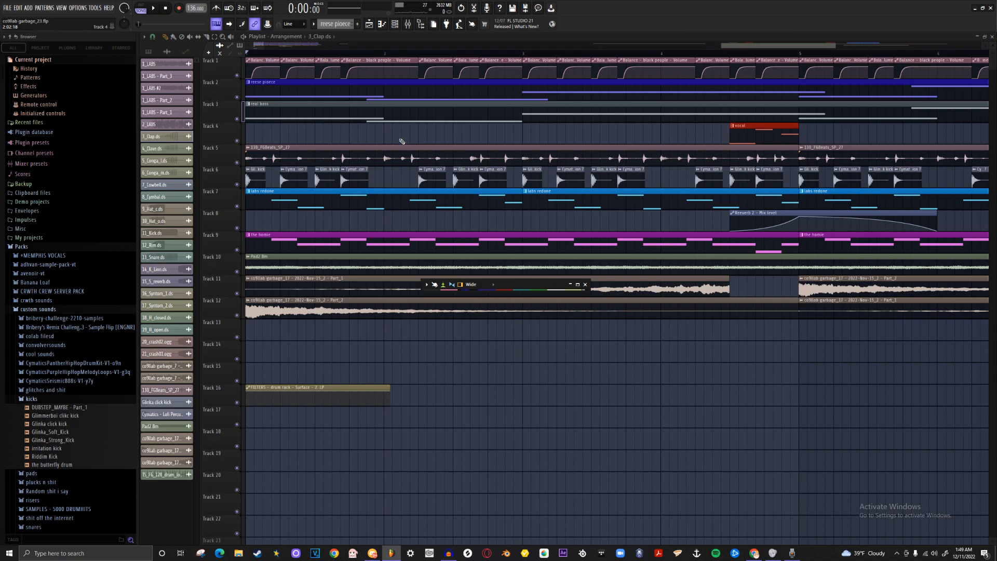
{"action": "scroll", "coordinate": [259, 200], "scroll_direction": "up", "scroll_amount": 4}
{"action": "scroll", "coordinate": [876, 341], "scroll_direction": "up", "scroll_amount": 3}
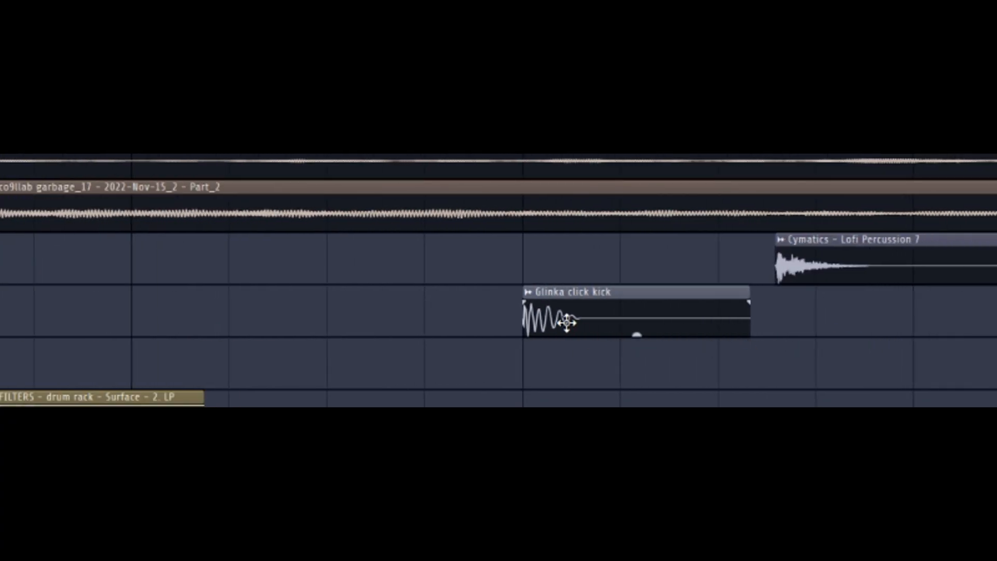
{"action": "left_click_drag", "start_coordinate": [828, 265], "coordinate": [986, 265]}
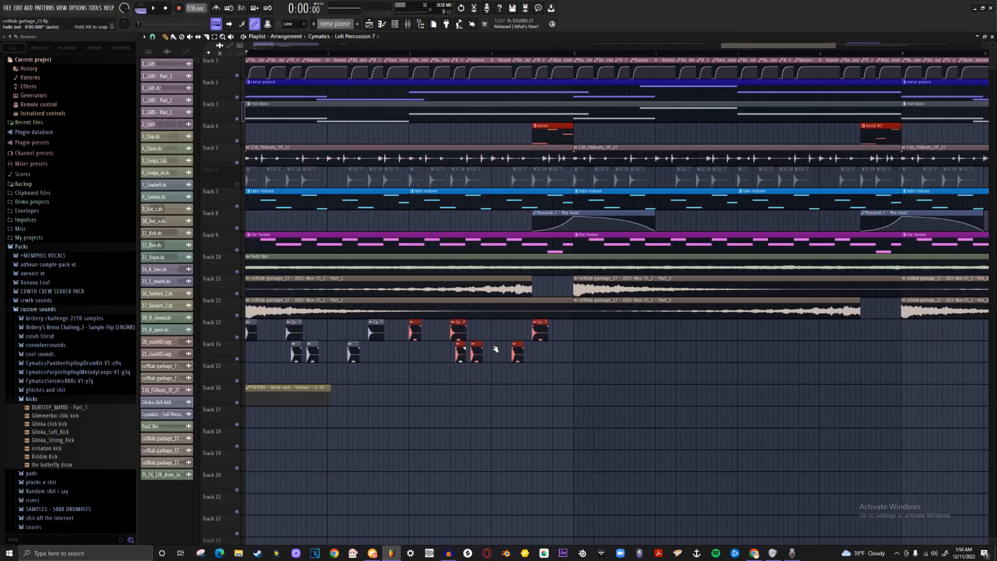
{"action": "scroll", "coordinate": [496, 347], "scroll_direction": "down", "scroll_amount": 2}
{"action": "scroll", "coordinate": [254, 350], "scroll_direction": "up", "scroll_amount": 3}
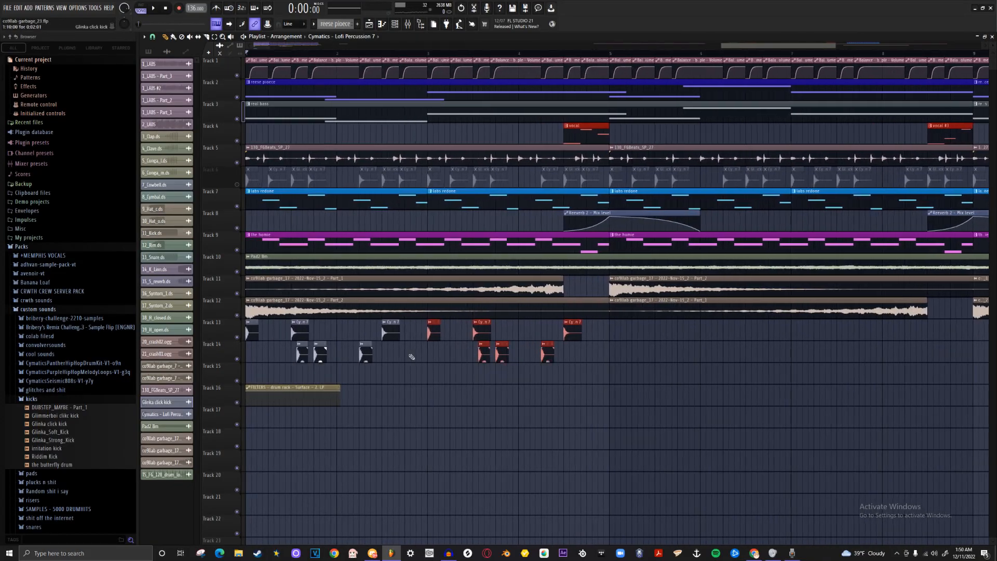
{"action": "left_click_drag", "start_coordinate": [586, 318], "coordinate": [204, 357]}
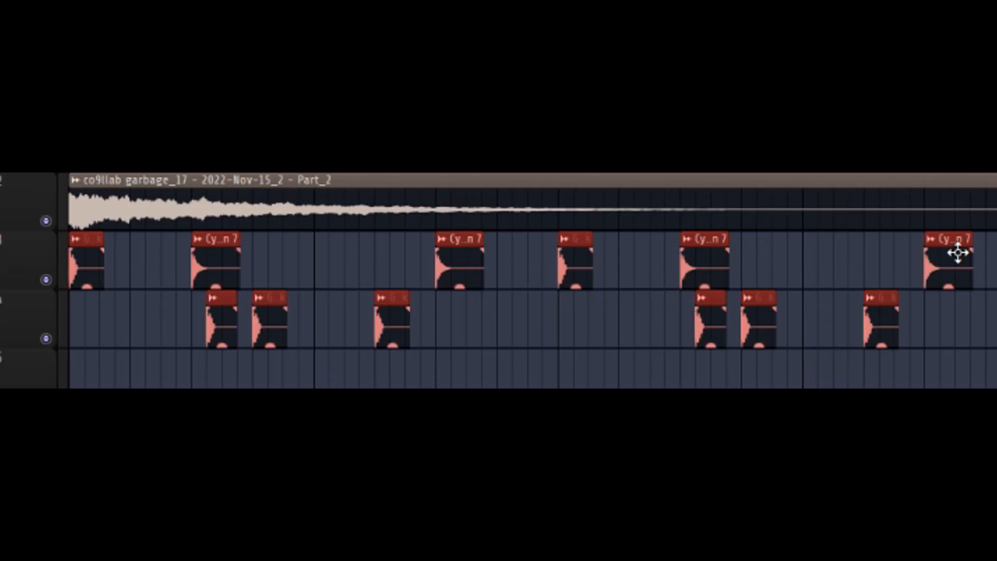
{"action": "left_click_drag", "start_coordinate": [959, 253], "coordinate": [67, 304]}
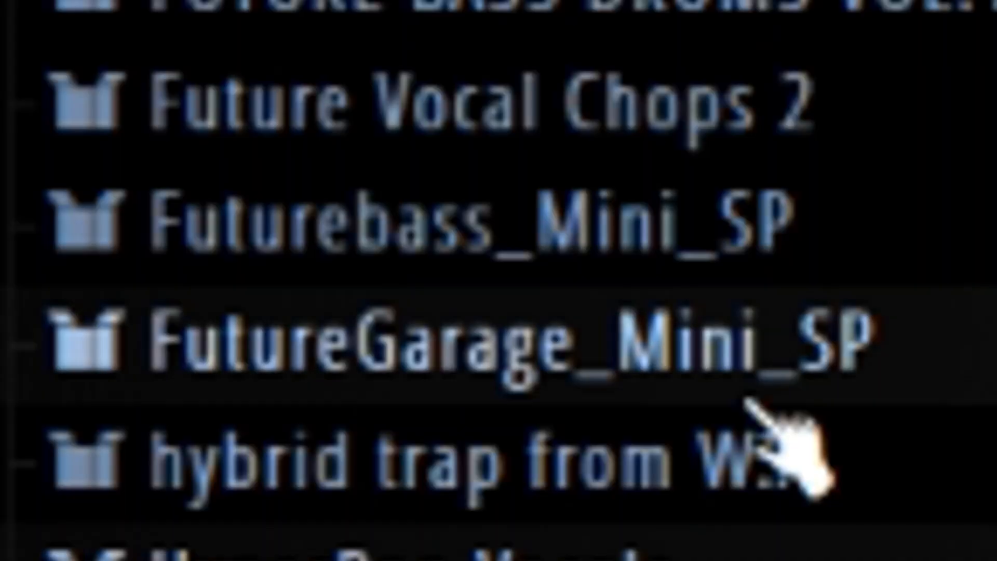
Step: Browse the FutureGarage_Mini_SP sample pack and inspect the 130_FGBeats_SP_27 drum loop's settings and mixer routing
{"action": "left_click", "coordinate": [748, 398]}
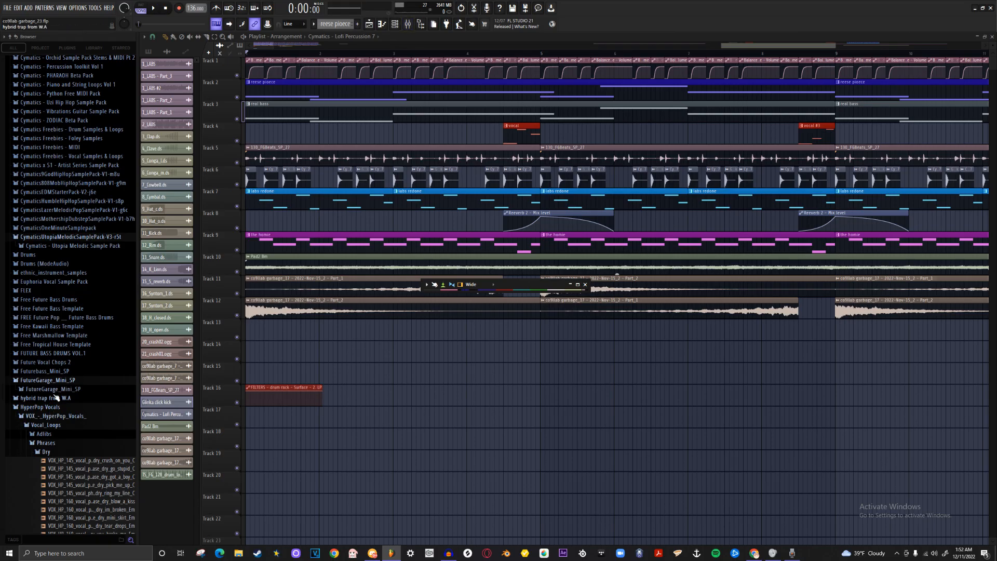
{"action": "left_click", "coordinate": [54, 390]}
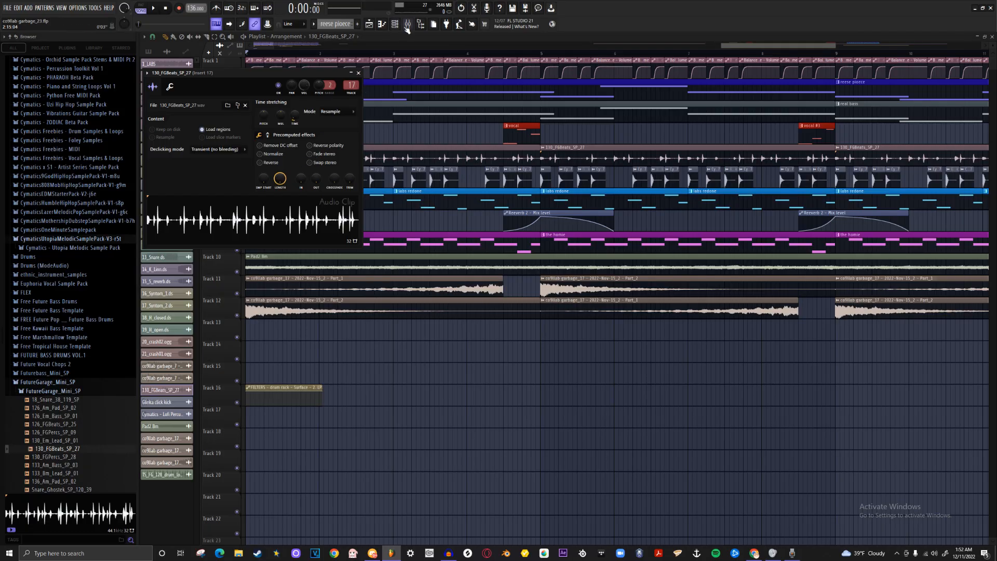
{"action": "left_click", "coordinate": [408, 25]}
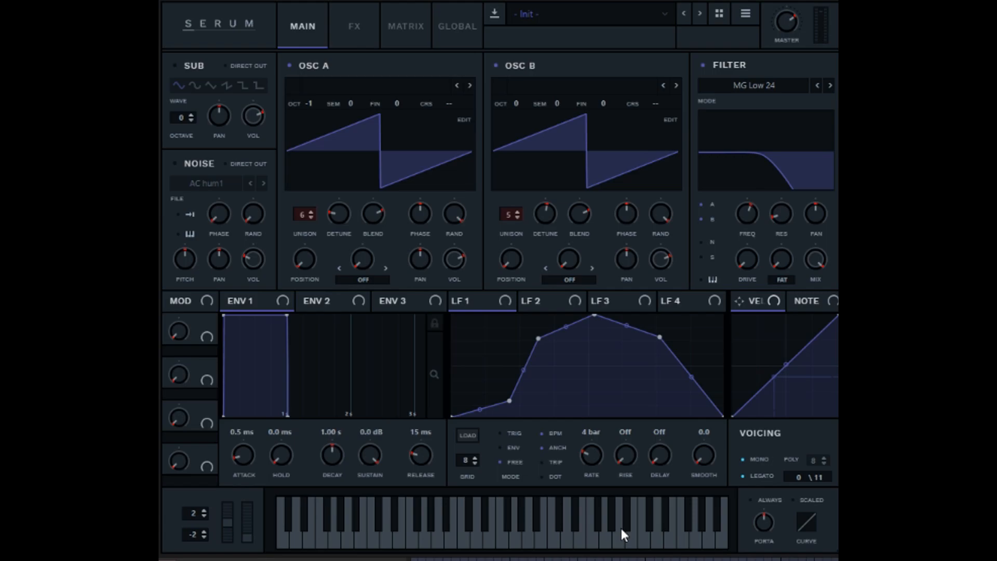
Step: Examine the existing reese patch in Serum_x64 #2 and close the channel rack
{"action": "left_click_drag", "start_coordinate": [621, 528], "coordinate": [538, 517]}
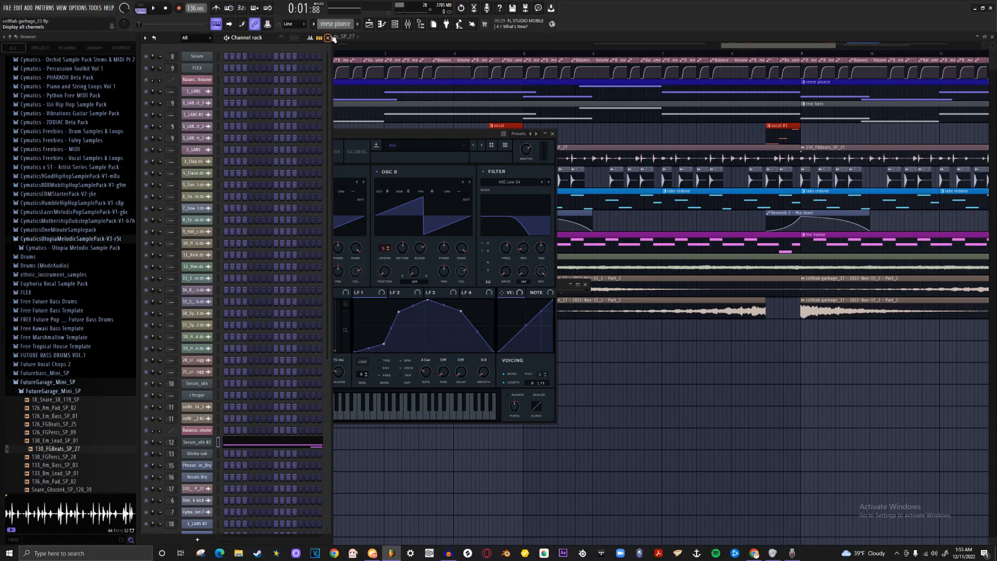
{"action": "left_click", "coordinate": [327, 37]}
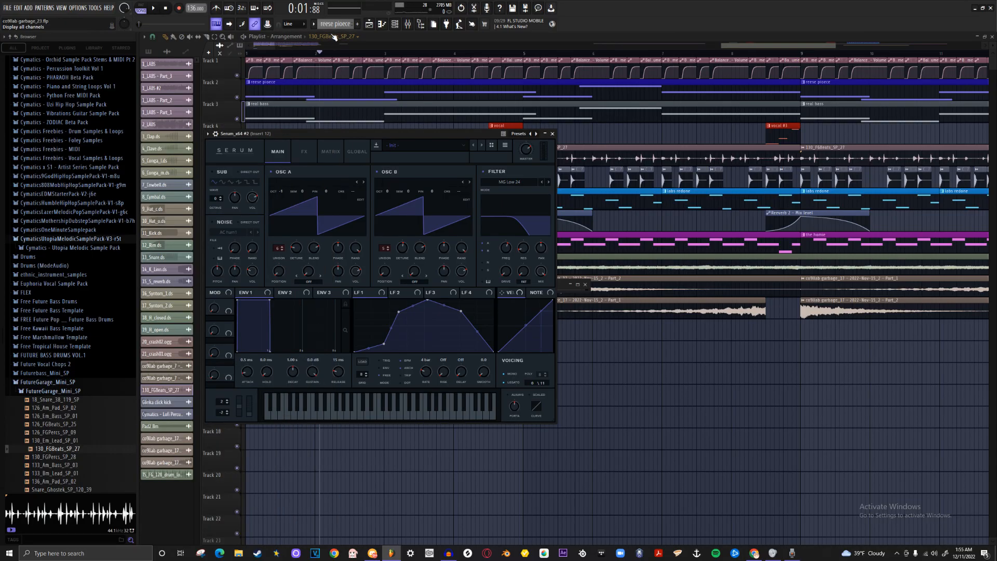
Step: Add a new Serum_x64 instance to the channel rack, save the project and reposition the Serum window
{"action": "left_click", "coordinate": [395, 25]}
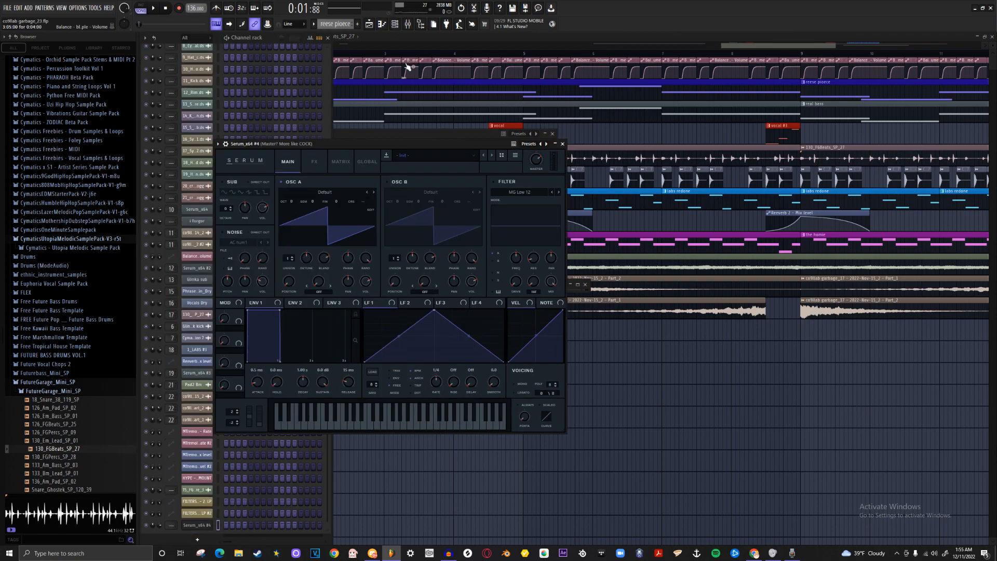
{"action": "key", "text": "ctrl+s"}
{"action": "left_click_drag", "start_coordinate": [375, 146], "coordinate": [432, 169]}
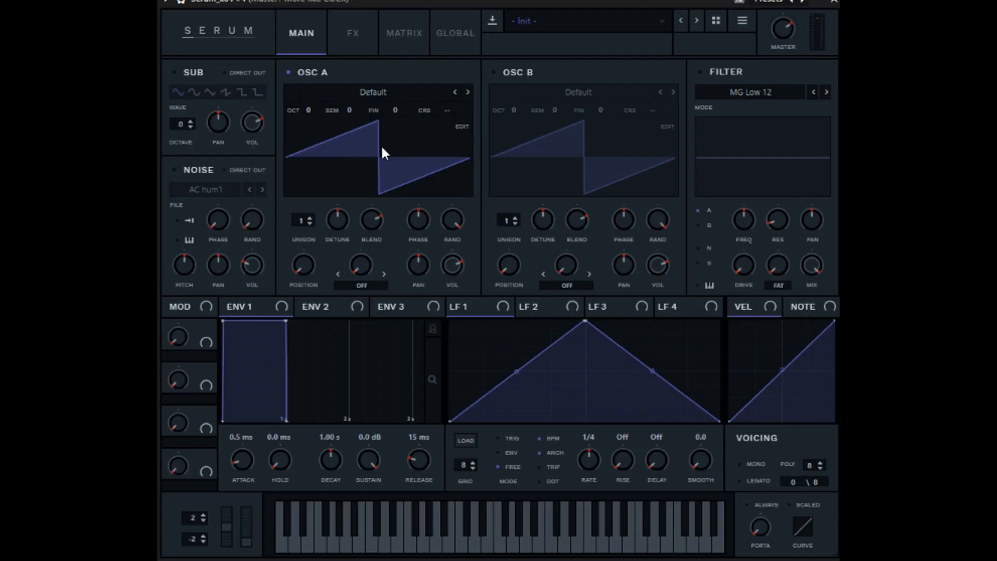
Step: Enable Osc B in Serum and fine-tune Osc A to -24 and Osc B to 24 cents
{"action": "left_click", "coordinate": [495, 73]}
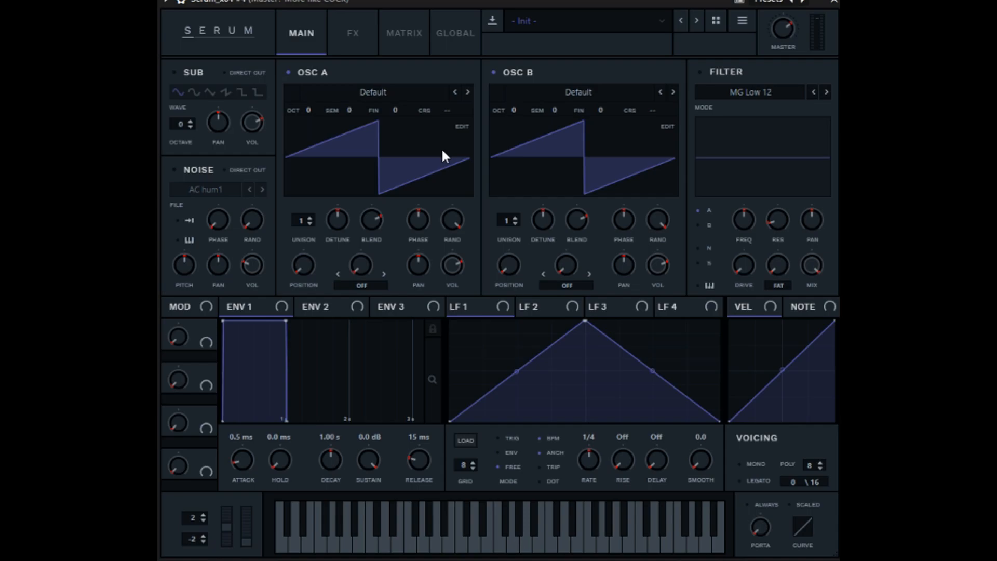
{"action": "left_click_drag", "start_coordinate": [389, 111], "coordinate": [397, 119]}
{"action": "left_click_drag", "start_coordinate": [599, 107], "coordinate": [607, 89]}
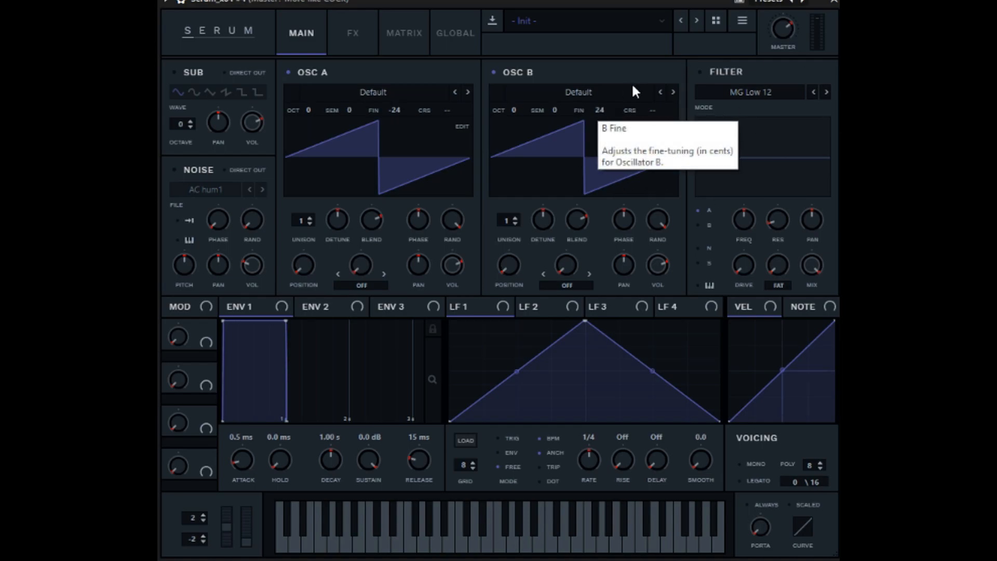
Step: Enable Serum's MG Low 12 filter, lower its cutoff frequency and audition notes on the keyboard
{"action": "left_click", "coordinate": [700, 71]}
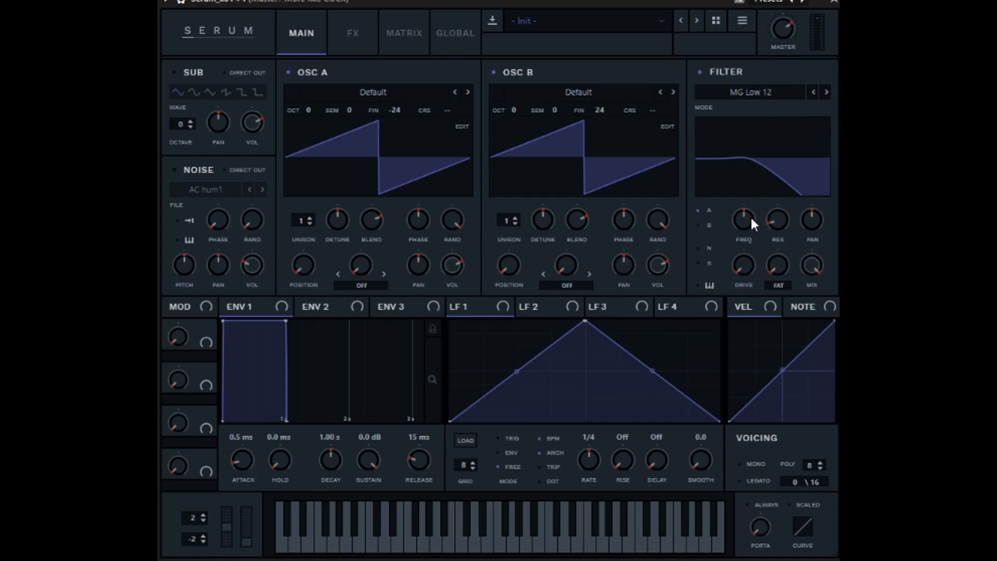
{"action": "left_click_drag", "start_coordinate": [750, 216], "coordinate": [747, 230]}
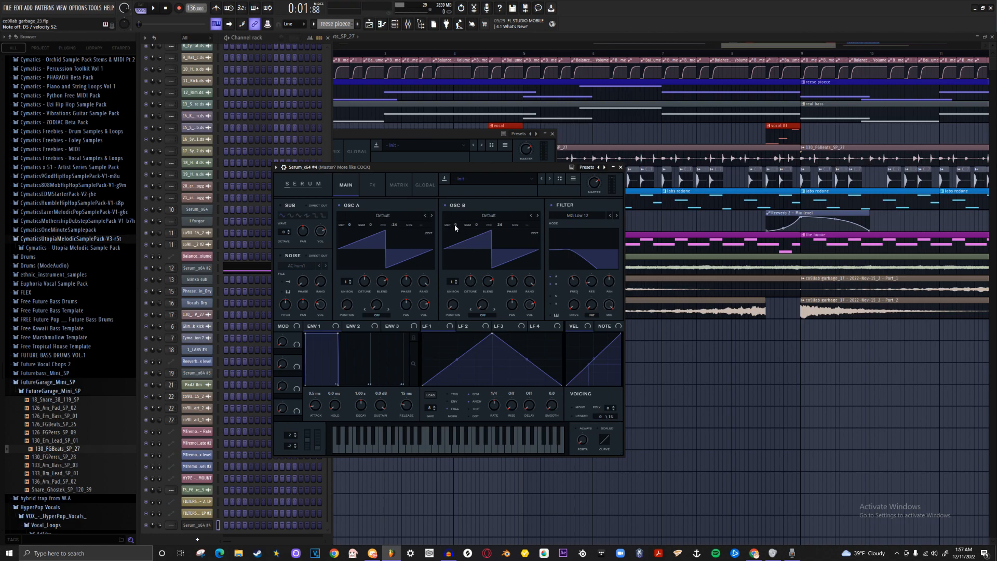
{"action": "left_click", "coordinate": [386, 451]}
{"action": "left_click", "coordinate": [385, 451]}
{"action": "left_click", "coordinate": [390, 448]}
{"action": "left_click", "coordinate": [433, 450]}
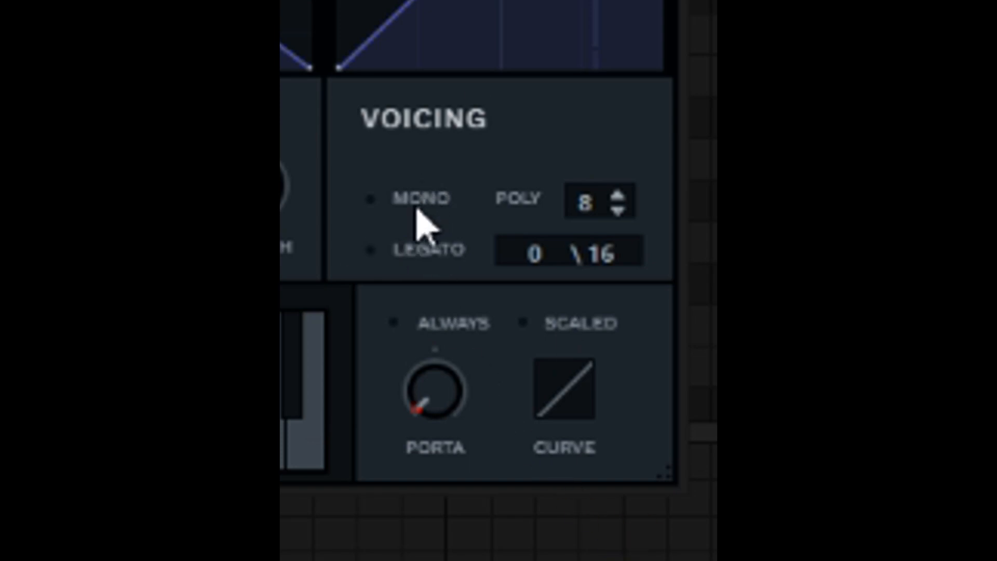
Step: Turn on mono and legato in Serum's voicing section
{"action": "left_click", "coordinate": [413, 198]}
{"action": "left_click", "coordinate": [395, 255]}
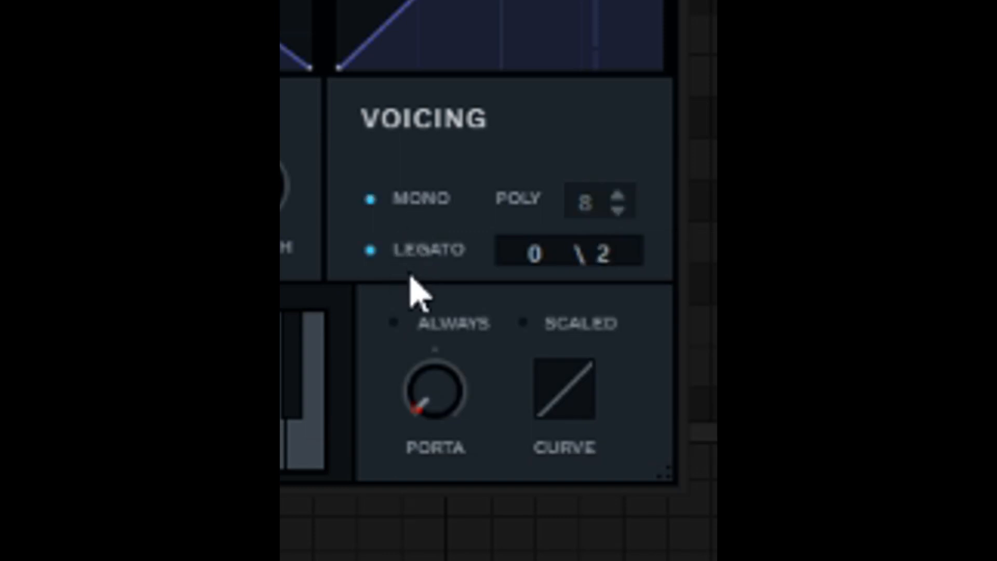
{"action": "left_click", "coordinate": [412, 196]}
{"action": "left_click", "coordinate": [413, 197]}
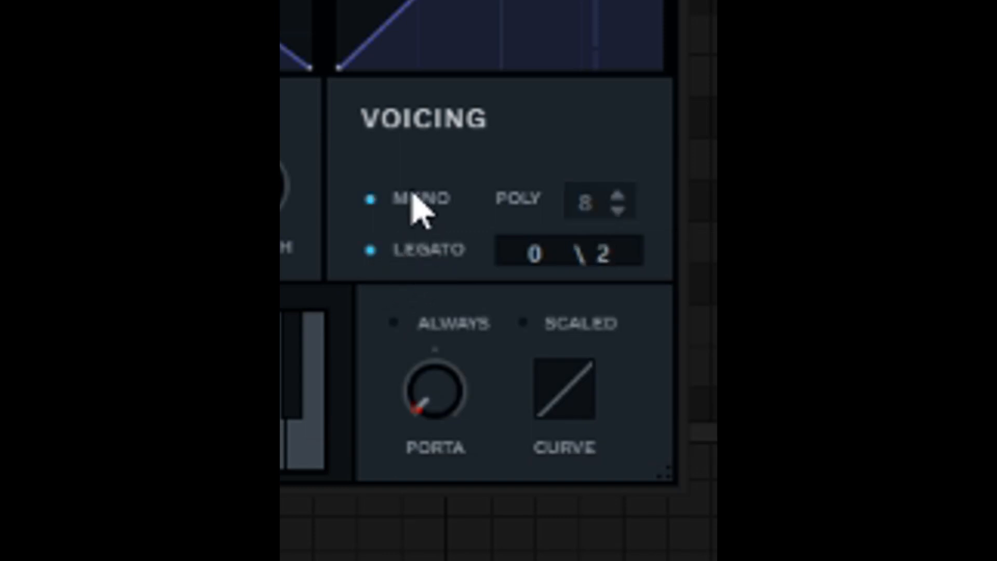
{"action": "left_click", "coordinate": [411, 195]}
{"action": "left_click", "coordinate": [412, 195]}
{"action": "left_click", "coordinate": [412, 194]}
{"action": "left_click", "coordinate": [412, 194]}
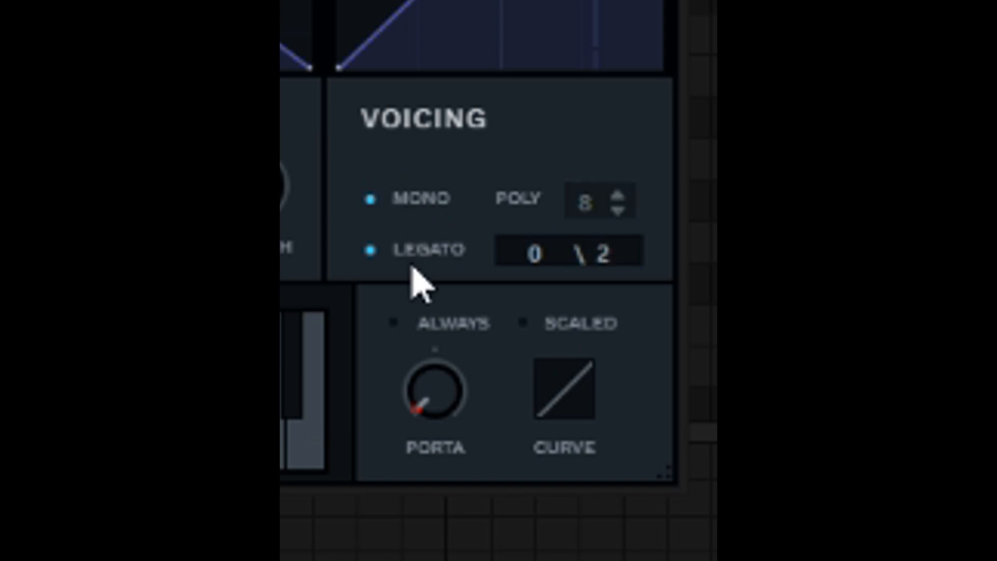
Step: Raise Serum's portamento amount so that notes glide into each other
{"action": "left_click_drag", "start_coordinate": [426, 363], "coordinate": [470, 197]}
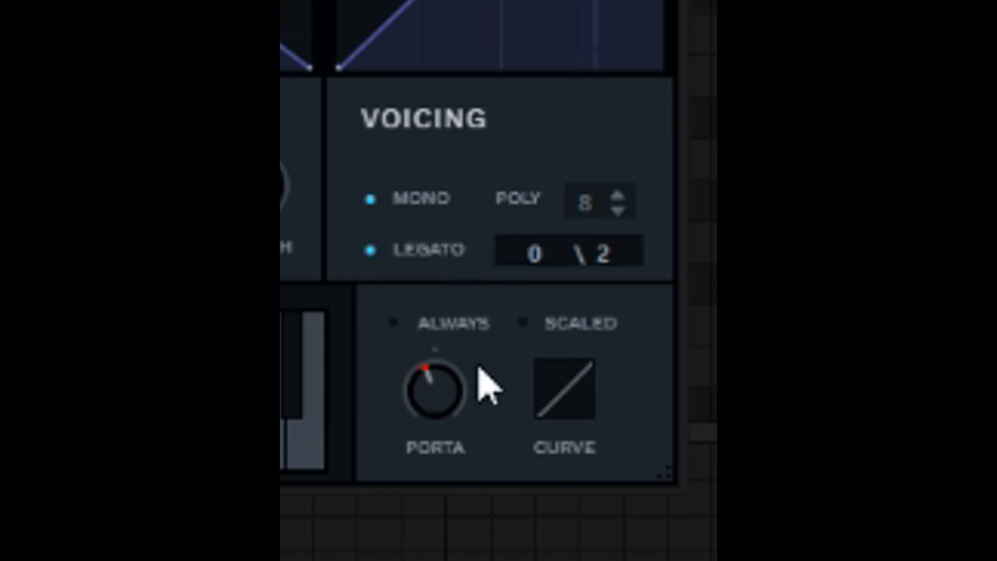
{"action": "mouse_move", "coordinate": [451, 411]}
{"action": "left_click_drag", "start_coordinate": [451, 411], "coordinate": [431, 340]}
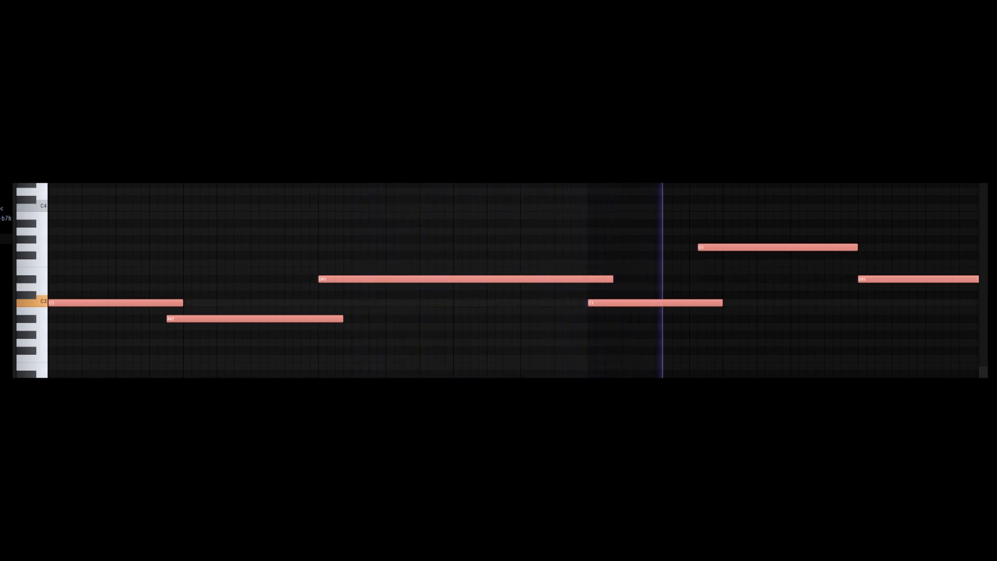
Step: Review the overlapping bass notes in the piano roll, stop playback and return to the arrangement
{"action": "scroll", "coordinate": [514, 281], "scroll_direction": "down", "scroll_amount": 3}
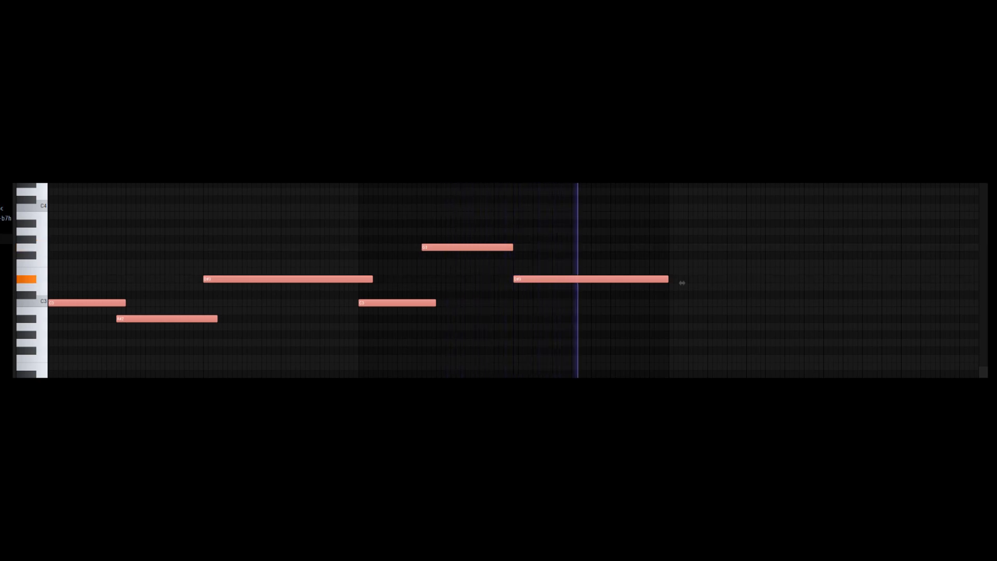
{"action": "key", "text": "space"}
{"action": "left_click", "coordinate": [977, 38]}
{"action": "left_click", "coordinate": [425, 53]}
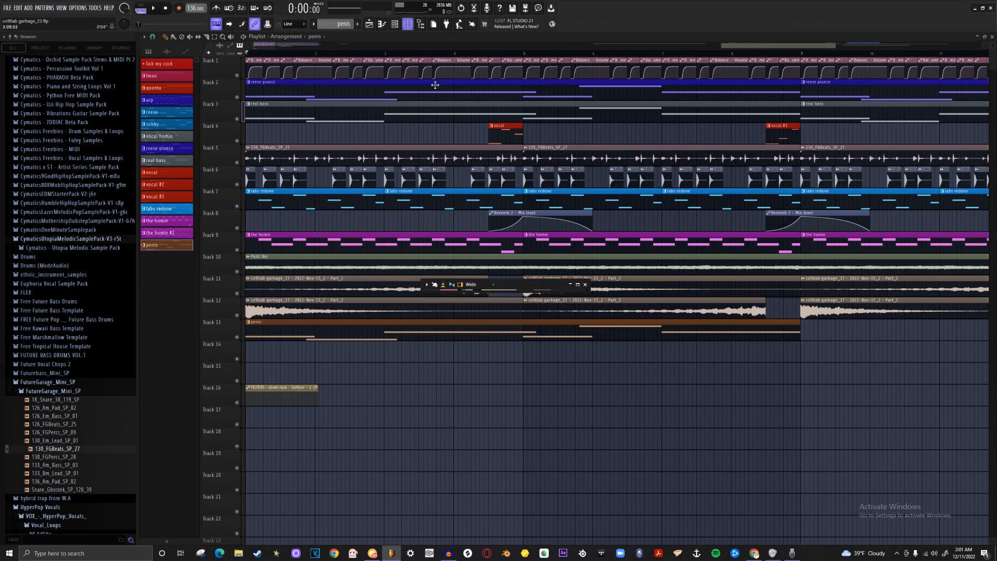
Step: Check the mixer inserts and play the arrangement with the new bass pattern
{"action": "key", "text": "F9"}
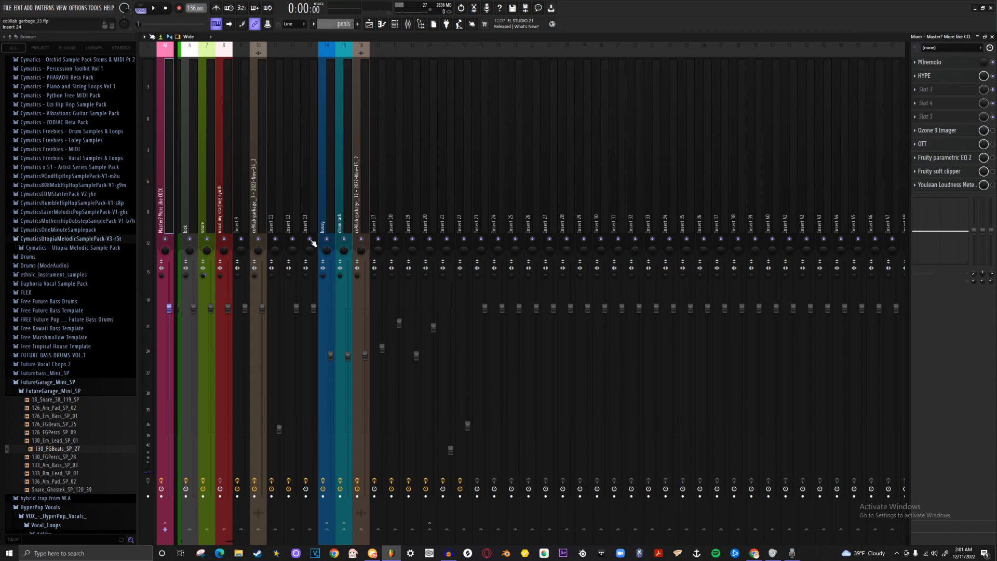
{"action": "left_click", "coordinate": [978, 38]}
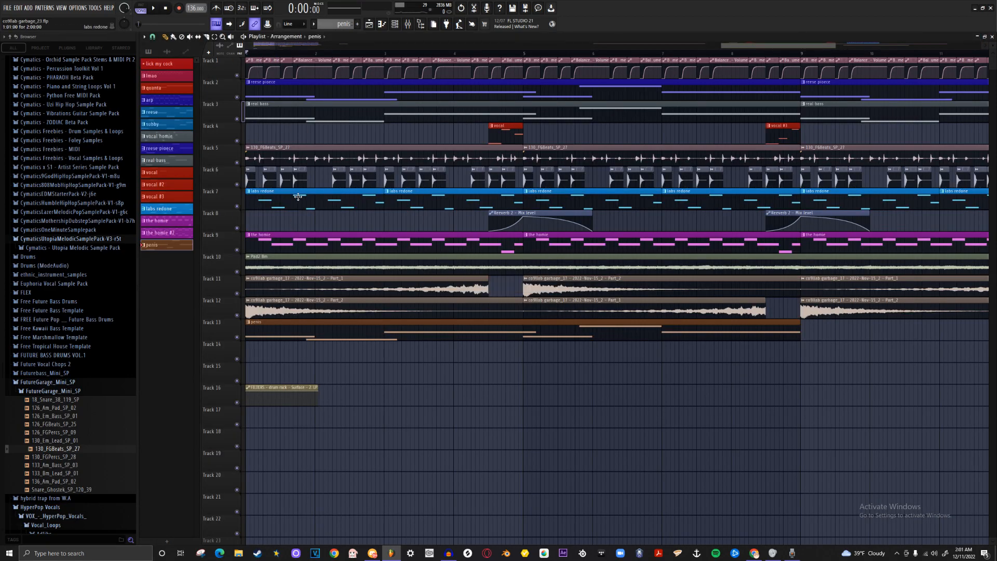
{"action": "key", "text": "space"}
Step: Compare the Serum_x64 #2 reese with one unison voice per oscillator, leaving Osc A and Osc B unison at 6
{"action": "left_click", "coordinate": [395, 24]}
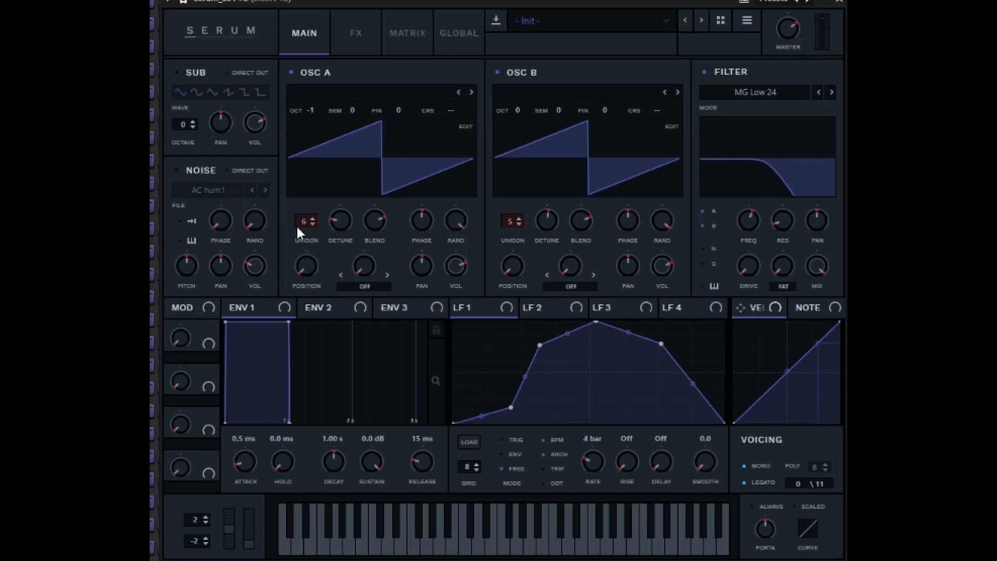
{"action": "left_click_drag", "start_coordinate": [298, 226], "coordinate": [342, 311]}
{"action": "left_click_drag", "start_coordinate": [507, 218], "coordinate": [507, 284]}
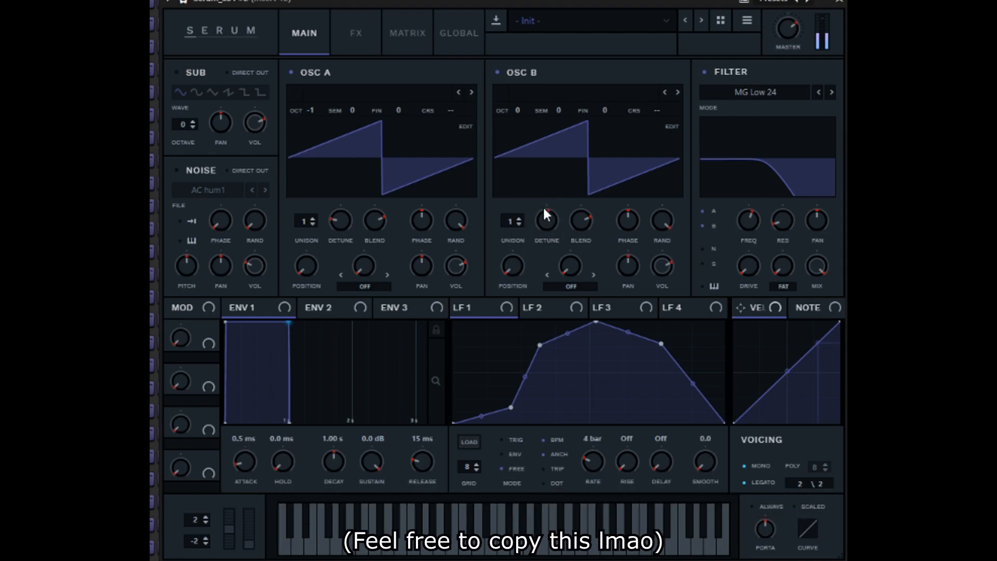
{"action": "left_click_drag", "start_coordinate": [509, 236], "coordinate": [525, 151]}
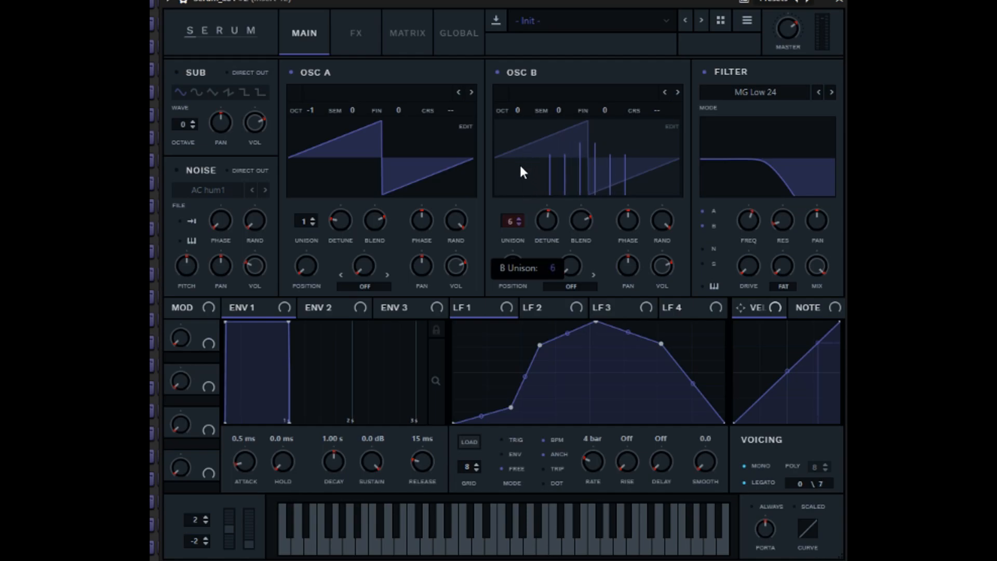
{"action": "left_click_drag", "start_coordinate": [305, 223], "coordinate": [325, 187]}
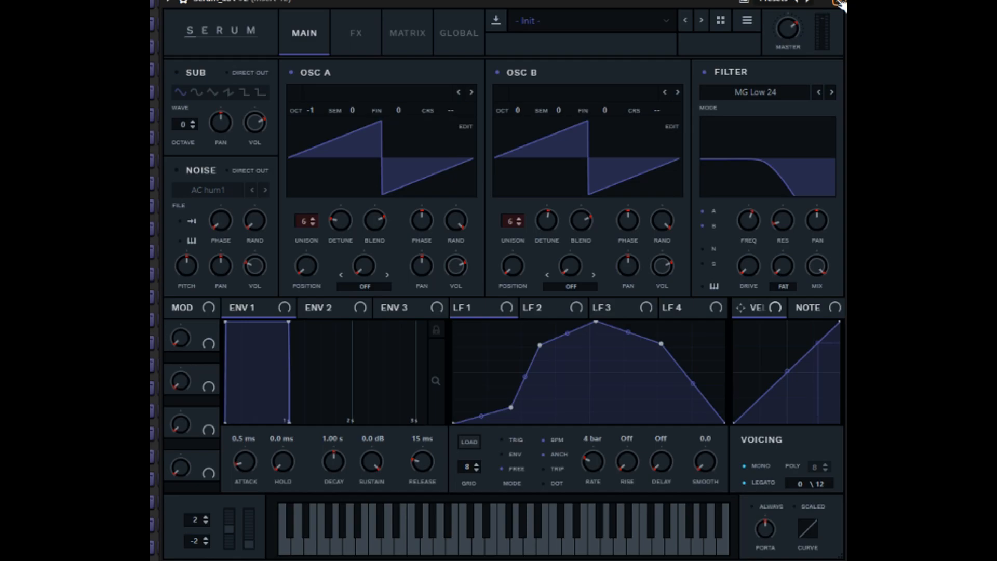
Step: Close Serum and load the VOX_HP_160_vocal_phrase_dry_mini_skirt_Em sample into Fruity Slicer
{"action": "left_click", "coordinate": [838, 3]}
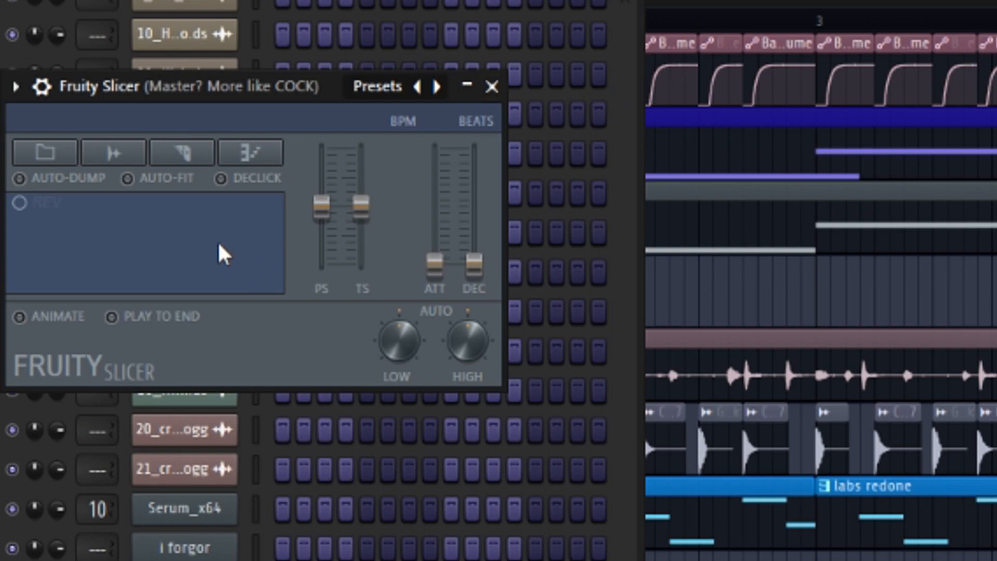
{"action": "left_click_drag", "start_coordinate": [166, 88], "coordinate": [479, 164]}
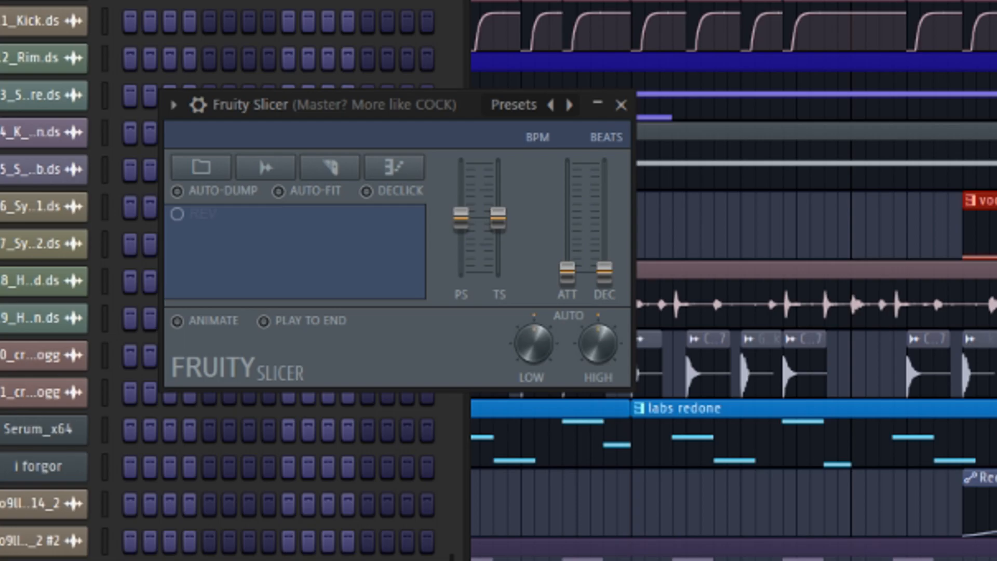
{"action": "left_click_drag", "start_coordinate": [0, 291], "coordinate": [444, 276]}
{"action": "left_click_drag", "start_coordinate": [284, 220], "coordinate": [280, 236]}
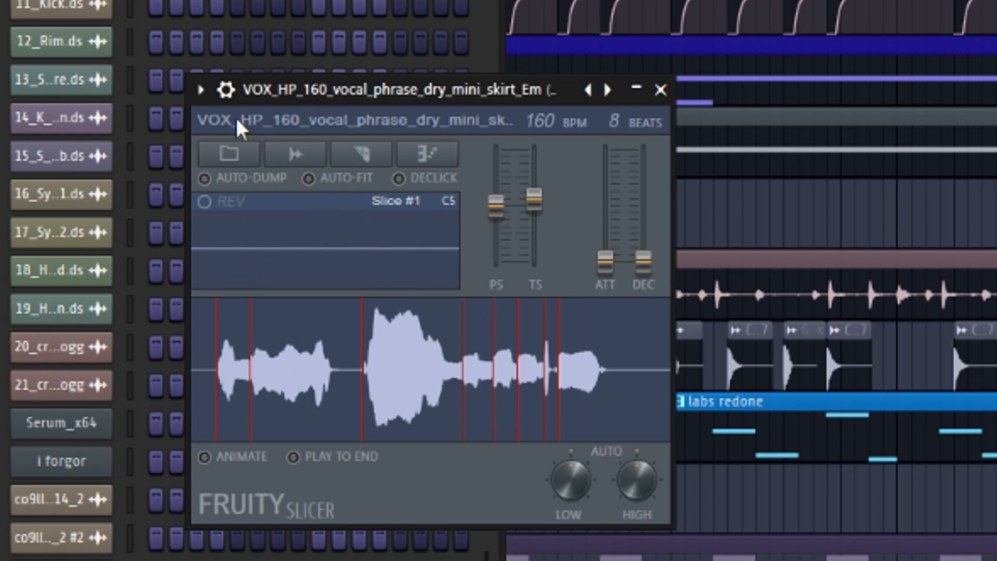
Step: Enable the slicer channel's volume envelope with attack, hold, decay and release at minimum and sustain at maximum
{"action": "left_click", "coordinate": [226, 92]}
{"action": "left_click", "coordinate": [274, 133]}
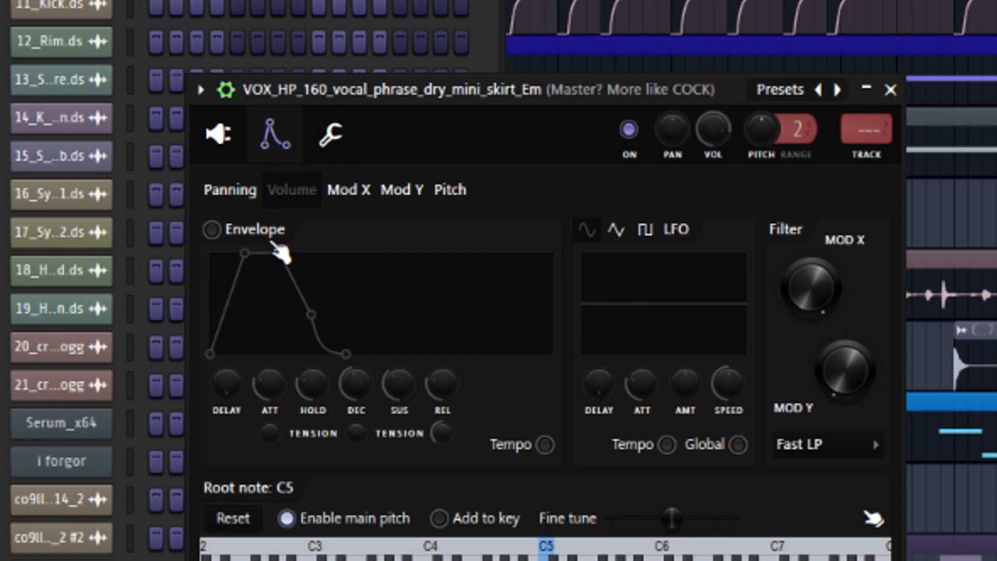
{"action": "left_click_drag", "start_coordinate": [267, 379], "coordinate": [267, 416]}
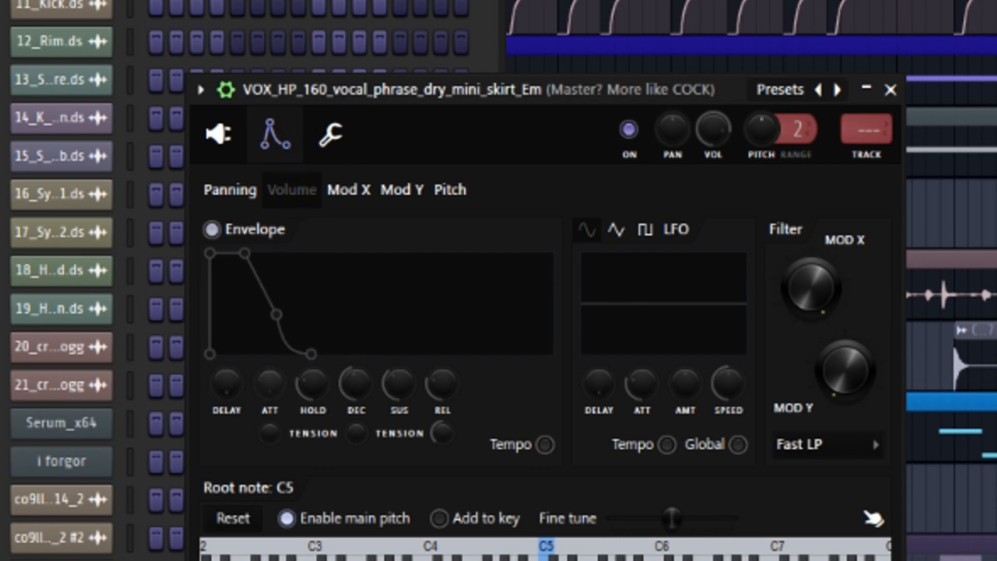
{"action": "left_click_drag", "start_coordinate": [311, 374], "coordinate": [312, 410]}
{"action": "left_click_drag", "start_coordinate": [360, 381], "coordinate": [360, 415]}
{"action": "left_click_drag", "start_coordinate": [401, 384], "coordinate": [401, 348]}
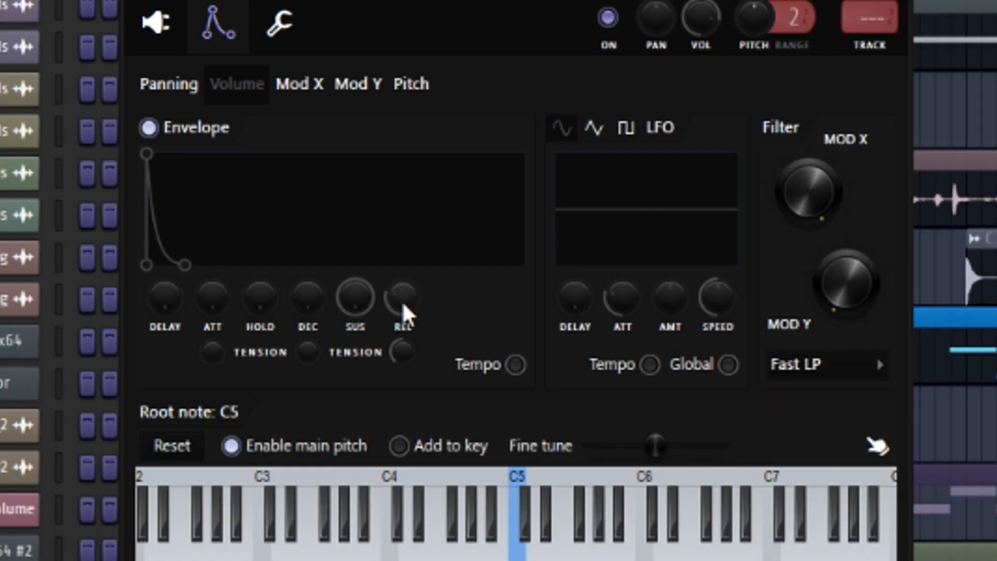
{"action": "left_click_drag", "start_coordinate": [401, 306], "coordinate": [401, 354]}
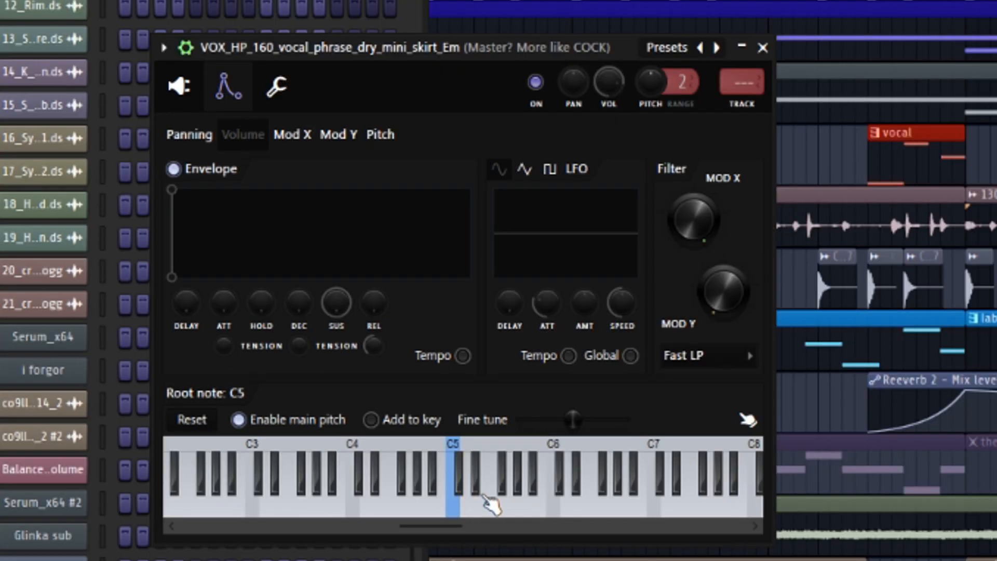
Step: Audition the vocal slices on the channel's keyboard from C5 upward
{"action": "mouse_move", "coordinate": [506, 493]}
{"action": "left_mouse_down"}
{"action": "mouse_move", "coordinate": [508, 511]}
{"action": "mouse_move", "coordinate": [463, 497]}
{"action": "mouse_move", "coordinate": [507, 494]}
{"action": "left_mouse_up"}
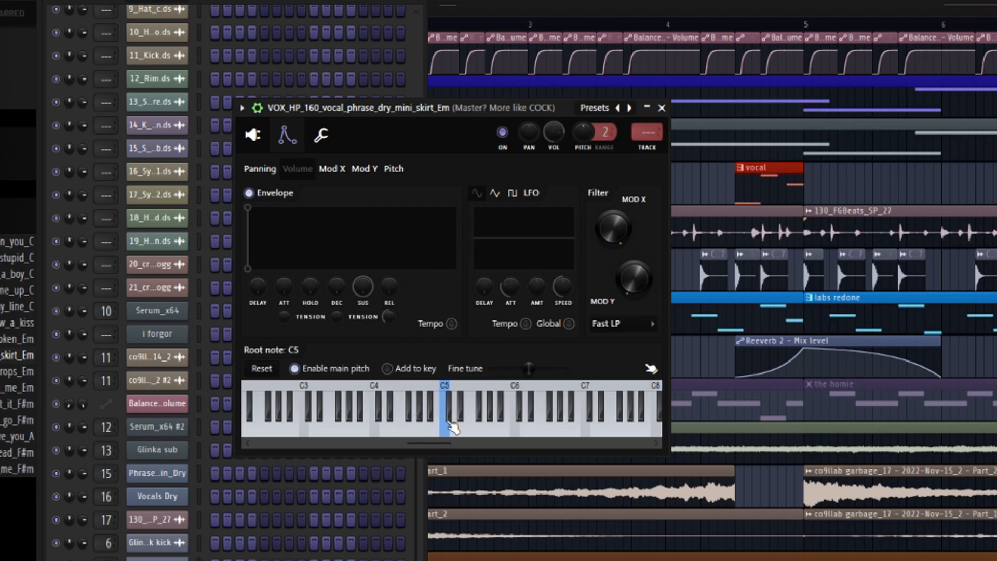
{"action": "left_click", "coordinate": [451, 415]}
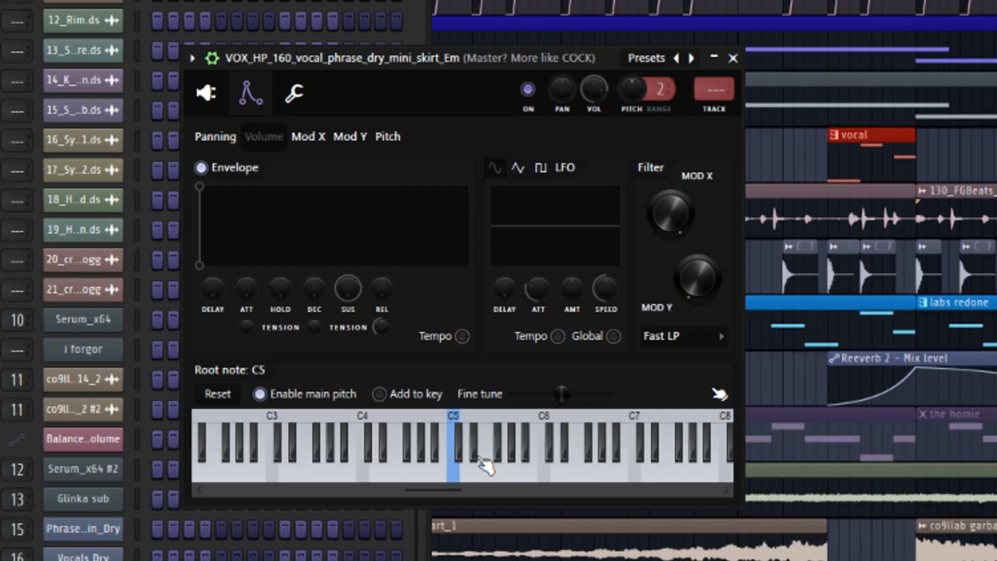
{"action": "left_click_drag", "start_coordinate": [435, 489], "coordinate": [512, 488]}
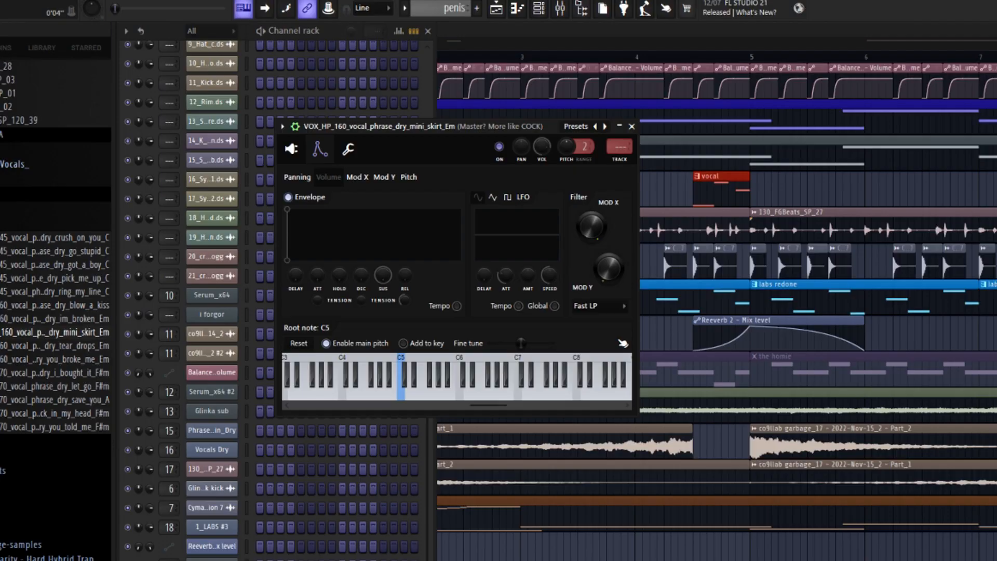
Step: In the slicer's piano roll, place a long Slice #1 note at the start of bar 1, followed by a Slice #7 note
{"action": "left_click", "coordinate": [518, 10]}
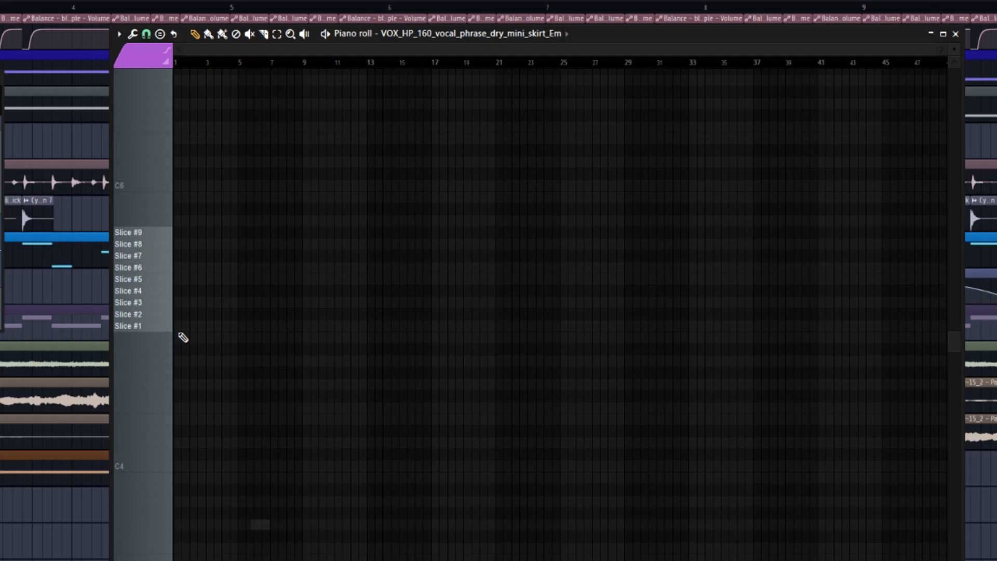
{"action": "left_click", "coordinate": [180, 327]}
{"action": "scroll", "coordinate": [180, 344], "scroll_direction": "up", "scroll_amount": 6}
{"action": "left_click_drag", "start_coordinate": [276, 326], "coordinate": [13, 329]}
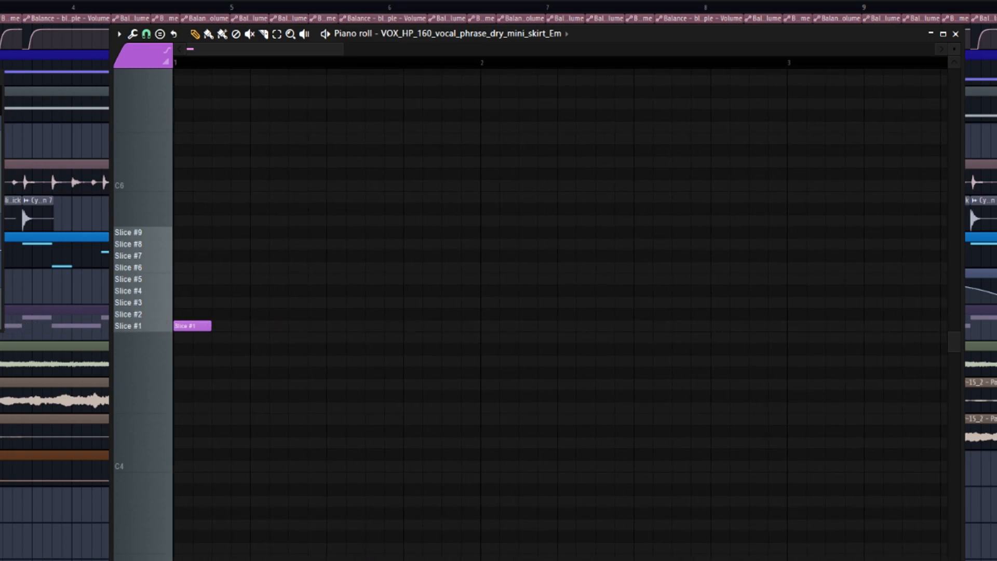
{"action": "left_click_drag", "start_coordinate": [210, 322], "coordinate": [372, 335]}
{"action": "left_click_drag", "start_coordinate": [401, 255], "coordinate": [386, 255]}
{"action": "scroll", "coordinate": [327, 301], "scroll_direction": "down", "scroll_amount": 3}
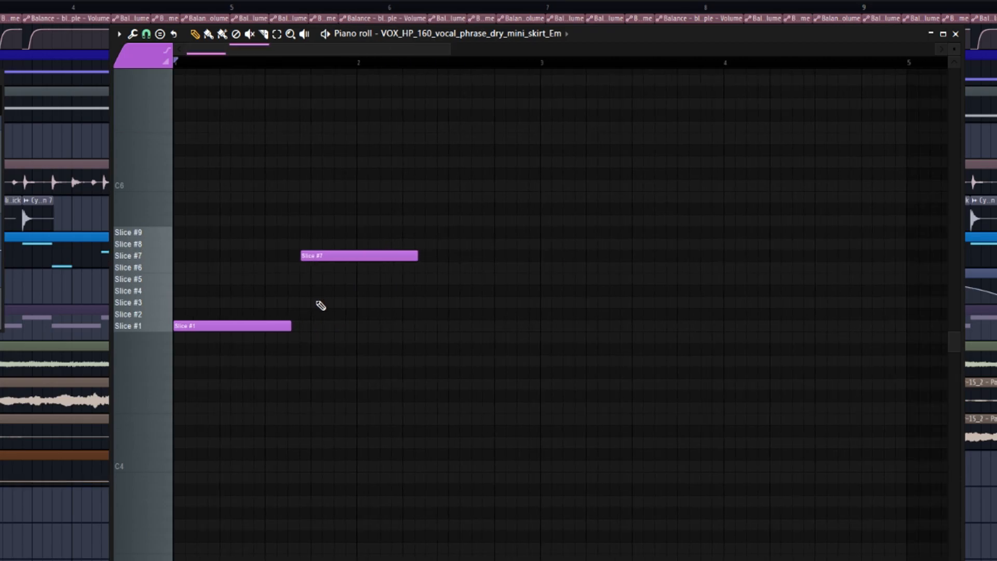
Step: Arrange the vocal chops as short note pairs on Slice #2, #7, #5 and #3, and play the pattern
{"action": "left_click", "coordinate": [429, 303]}
{"action": "left_click", "coordinate": [192, 65]}
{"action": "left_click", "coordinate": [679, 304]}
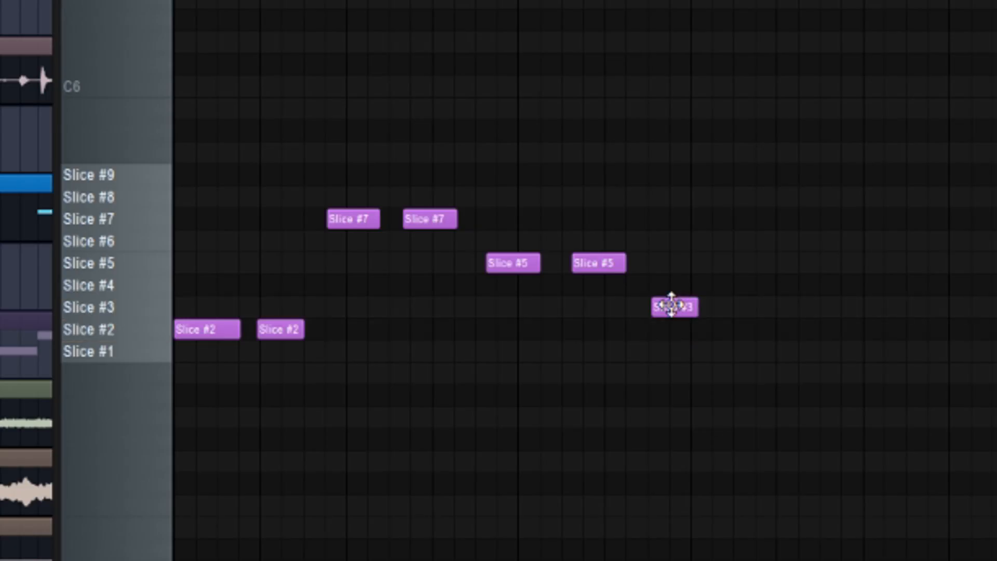
{"action": "left_click", "coordinate": [759, 305]}
{"action": "key", "text": "space"}
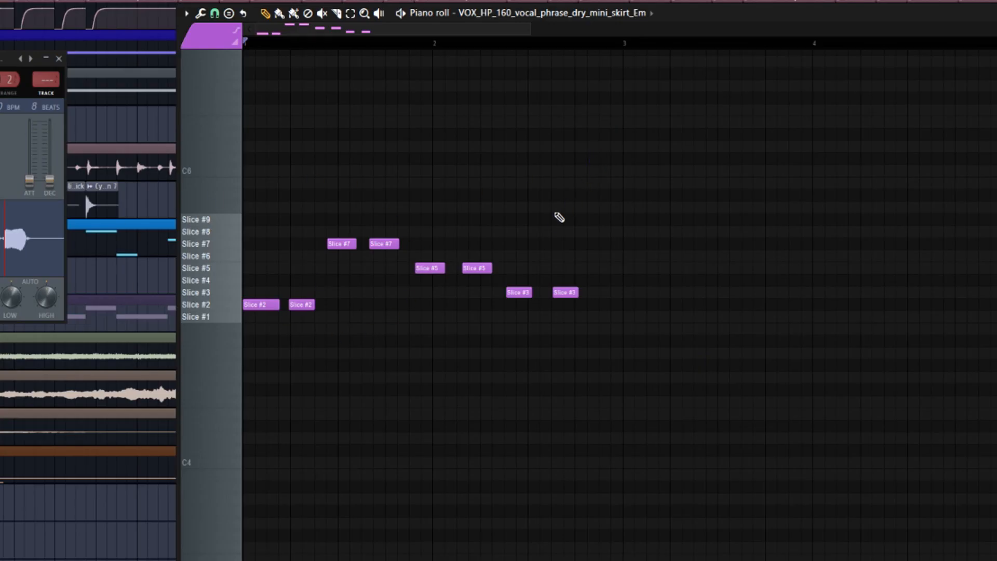
Step: Check the first Slice #7 note's properties and play the vocal chop pattern
{"action": "scroll", "coordinate": [317, 290], "scroll_direction": "up", "scroll_amount": 3}
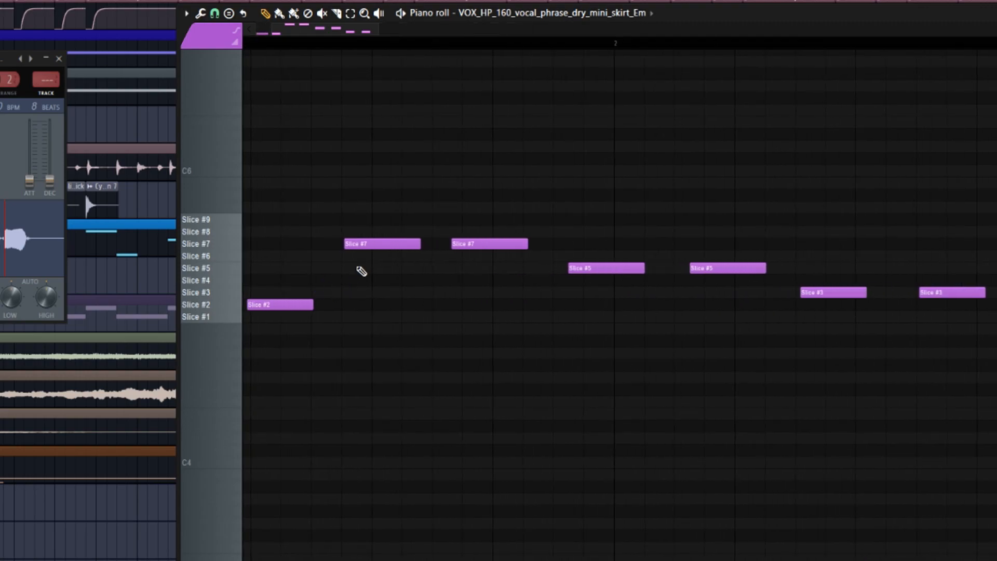
{"action": "double_click", "coordinate": [373, 244]}
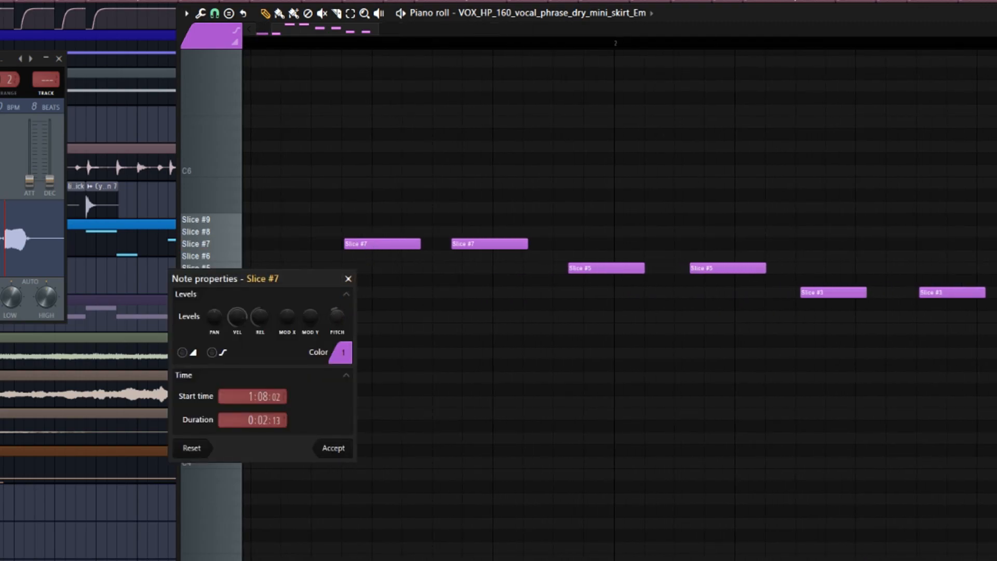
{"action": "left_click", "coordinate": [333, 448]}
{"action": "key", "text": "space"}
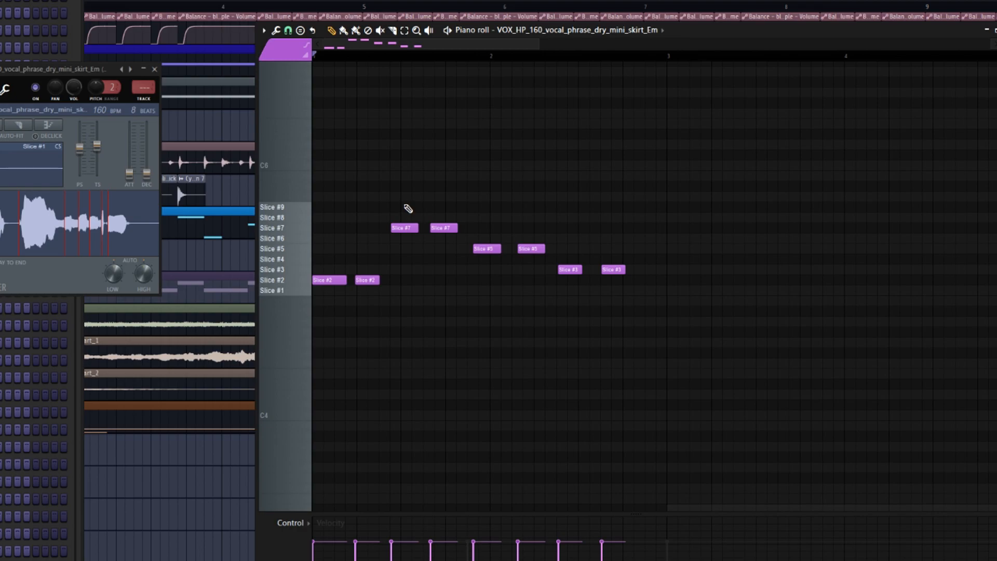
Step: Adjust the pitch level of the first Slice #7 note in its note properties
{"action": "double_click", "coordinate": [399, 227]}
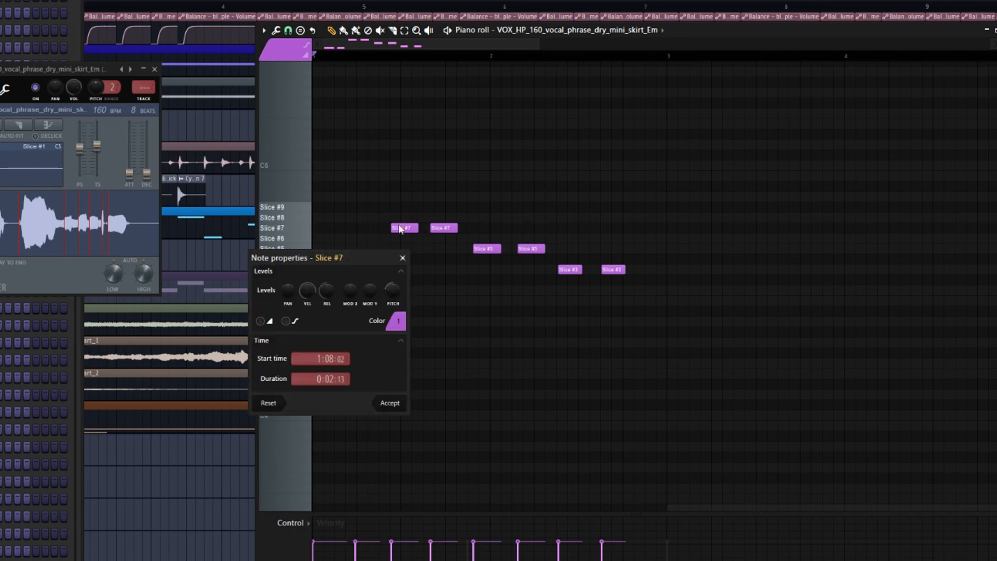
{"action": "left_click", "coordinate": [395, 288]}
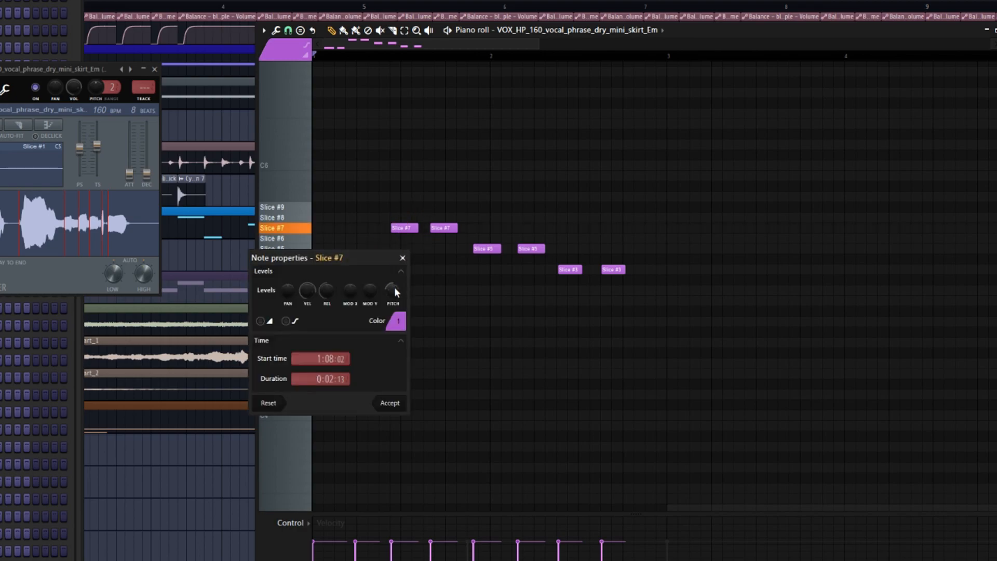
{"action": "left_click", "coordinate": [403, 258]}
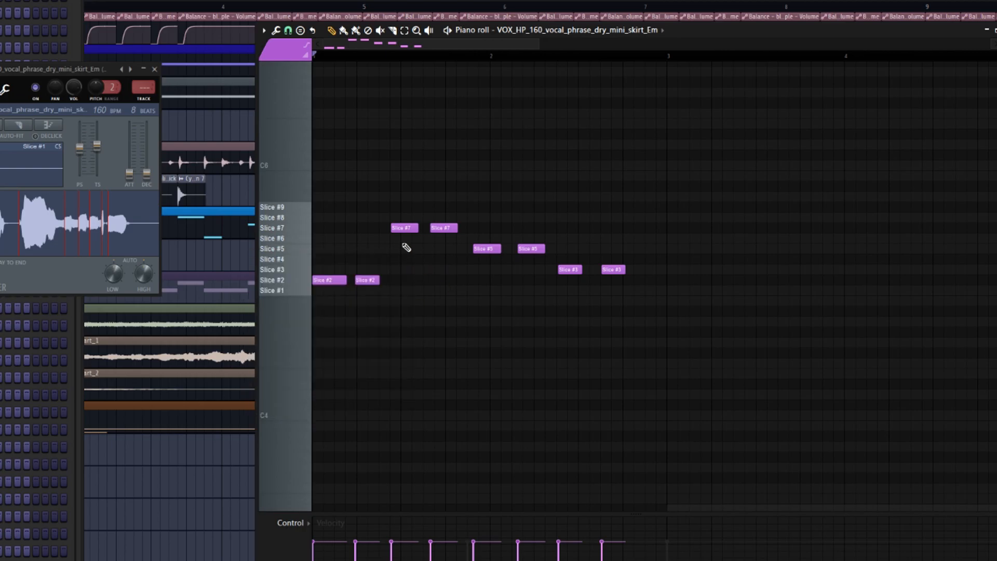
{"action": "double_click", "coordinate": [399, 227]}
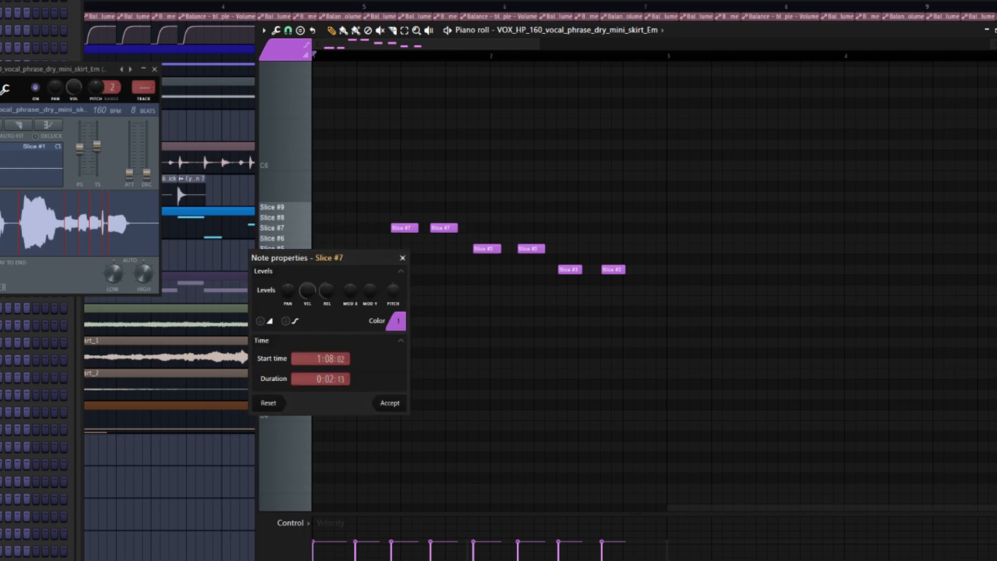
{"action": "left_click", "coordinate": [395, 289]}
{"action": "left_click", "coordinate": [394, 294]}
{"action": "left_click", "coordinate": [393, 294]}
{"action": "left_click", "coordinate": [394, 295]}
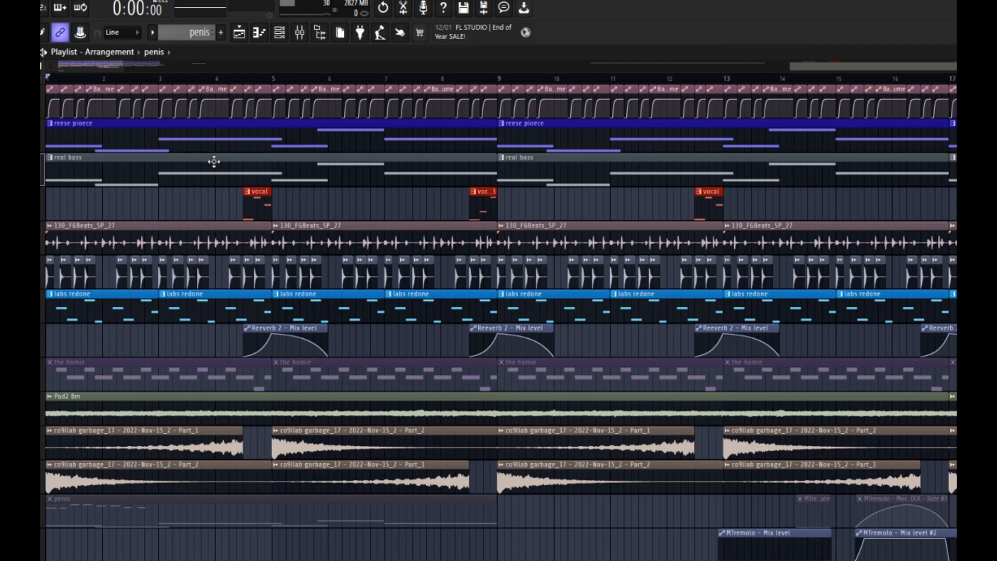
Step: Place the playhead just before the first vocal clip in the arrangement and open the mixer
{"action": "scroll", "coordinate": [214, 162], "scroll_direction": "up", "scroll_amount": 5}
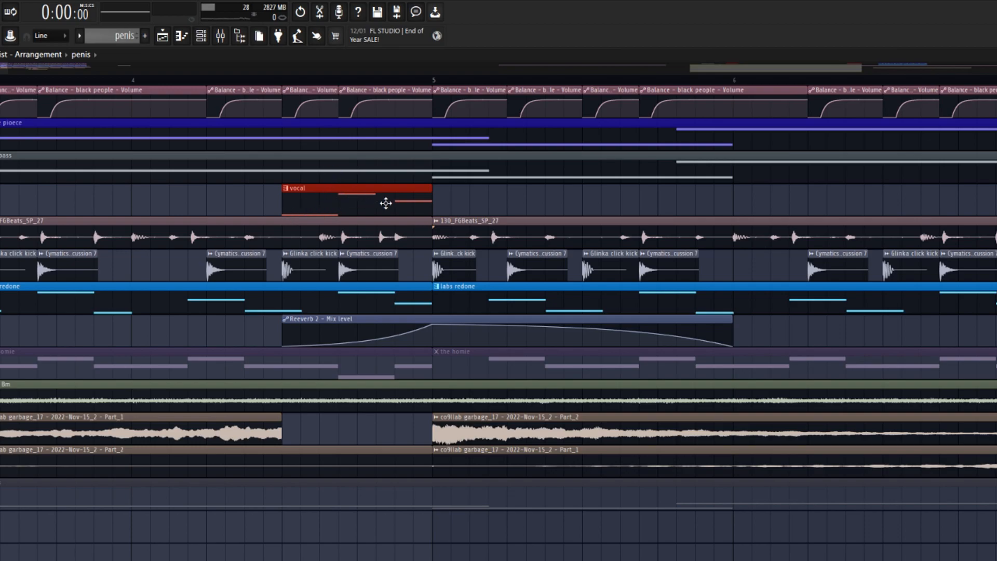
{"action": "left_click", "coordinate": [267, 79]}
{"action": "left_click", "coordinate": [220, 36]}
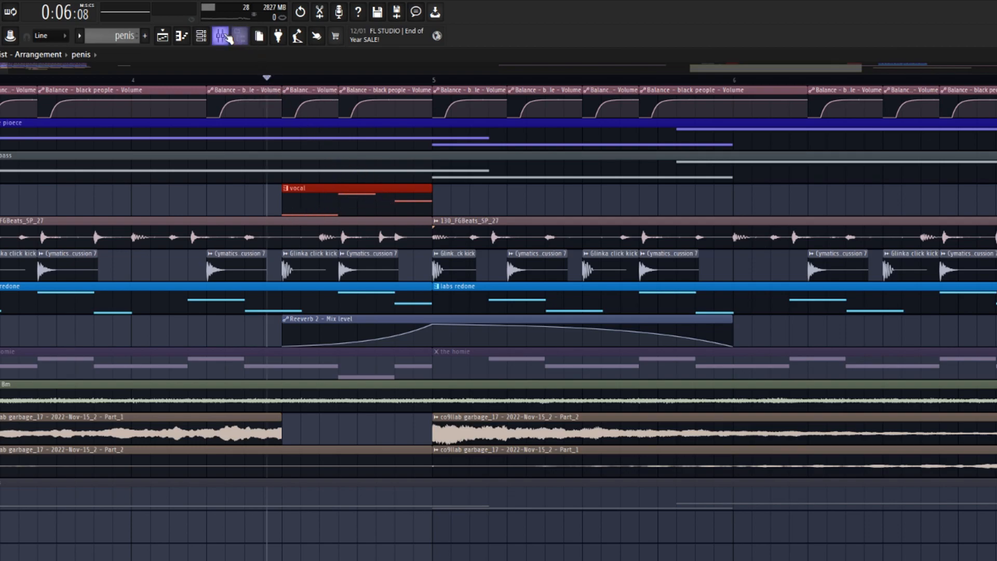
{"action": "left_click", "coordinate": [474, 425]}
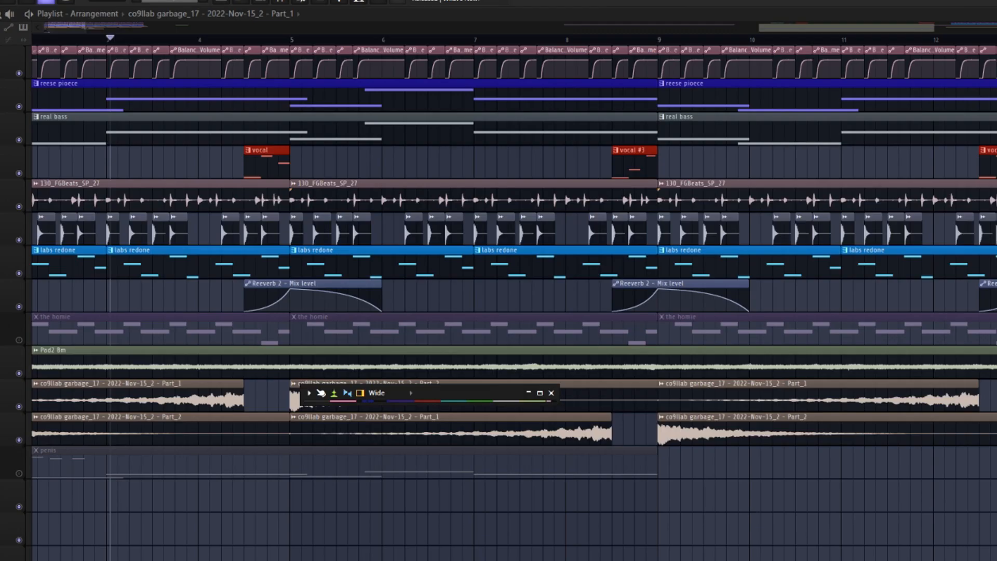
Step: Play the first vocal clip in the arrangement together with the drums and volume automation, then stop playback
{"action": "scroll", "coordinate": [234, 165], "scroll_direction": "up", "scroll_amount": 3}
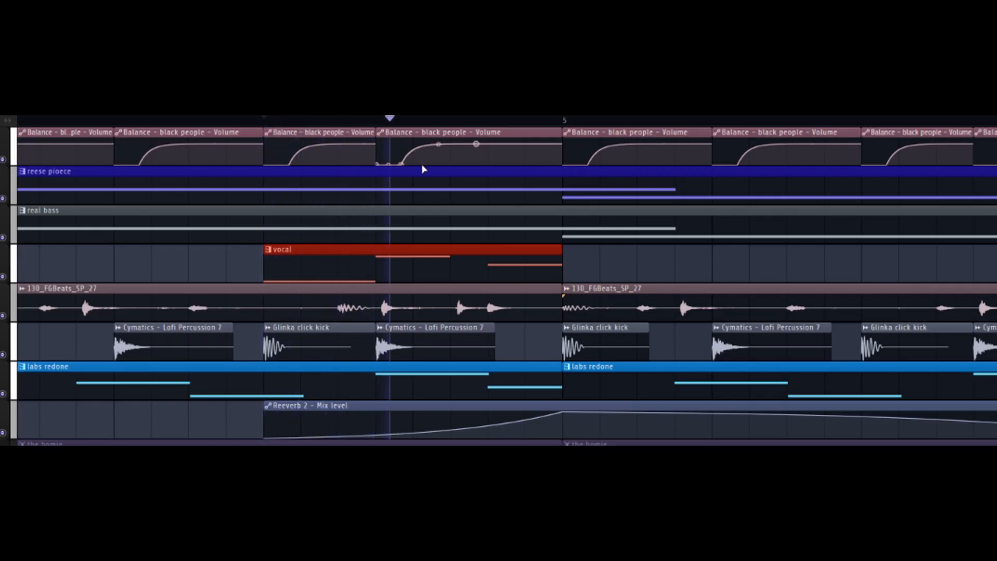
{"action": "key", "text": "space"}
{"action": "key", "text": "space"}
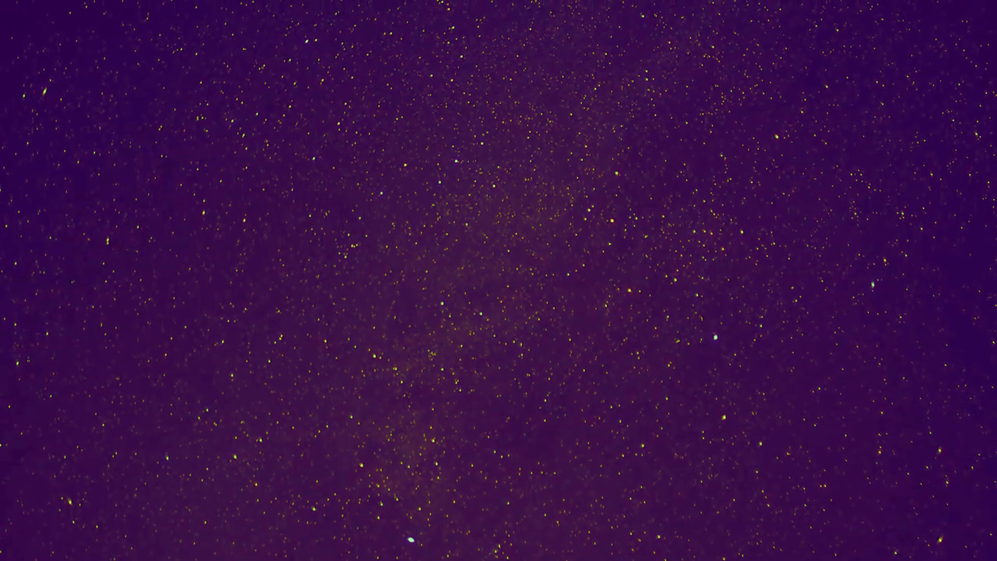